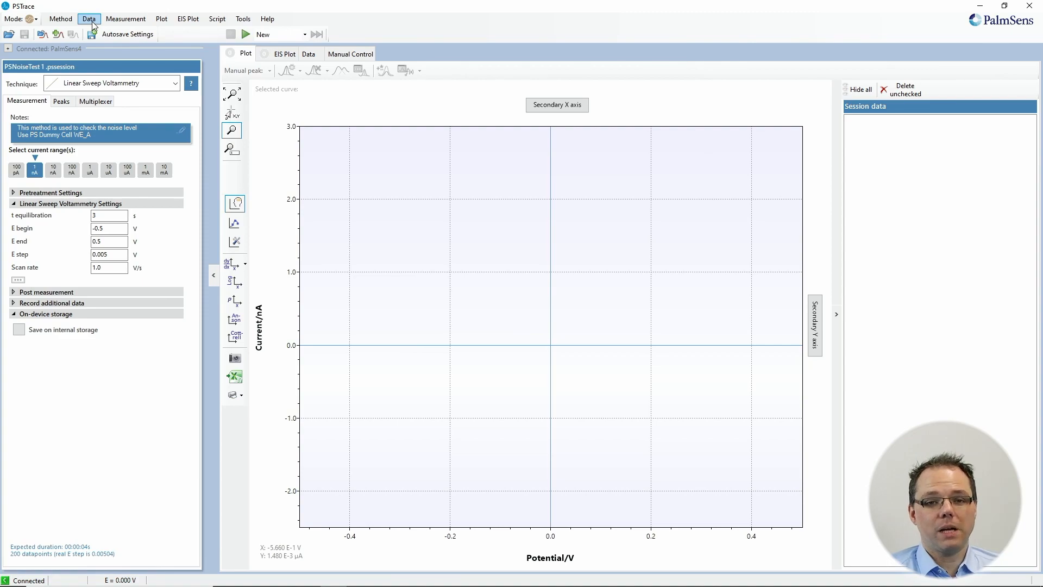
- Load all five PSNoiseTest session files (0.05, 0.1, 0.25, 0.5 and 1) together from the Multiple Curves folder
left_click(92, 21)
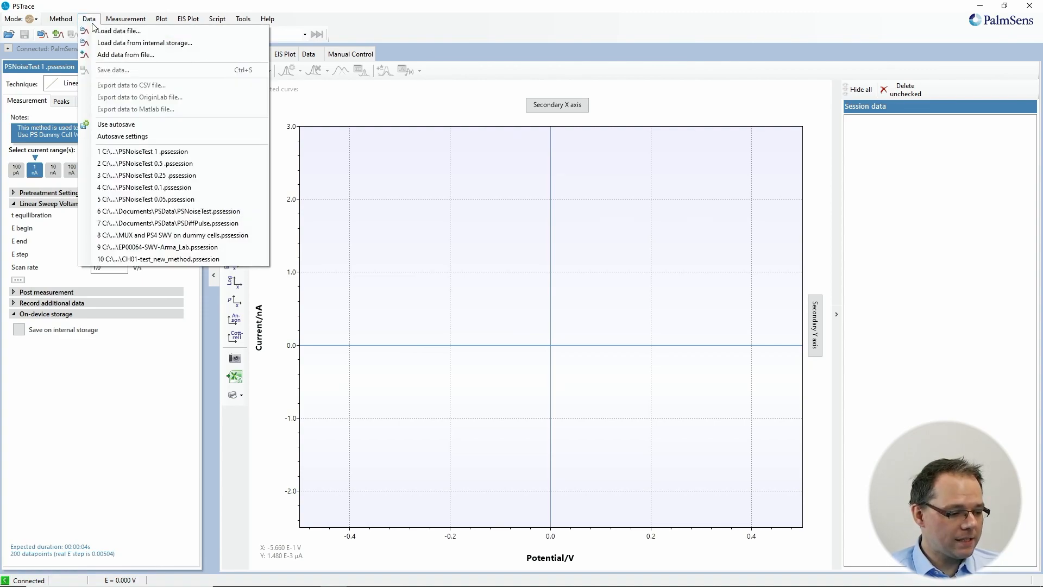
left_click(99, 31)
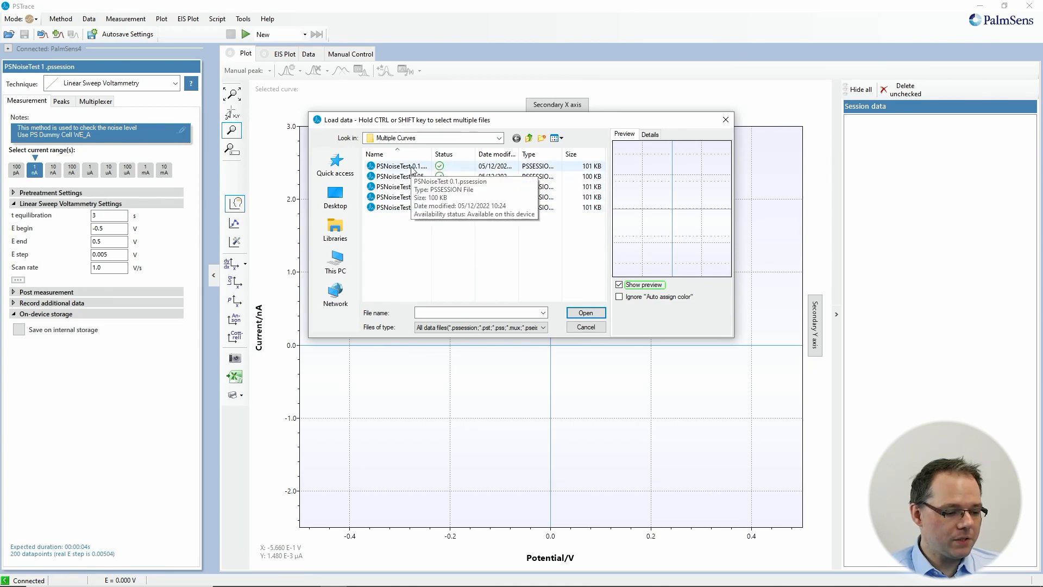
left_click_drag(433, 158, 481, 157)
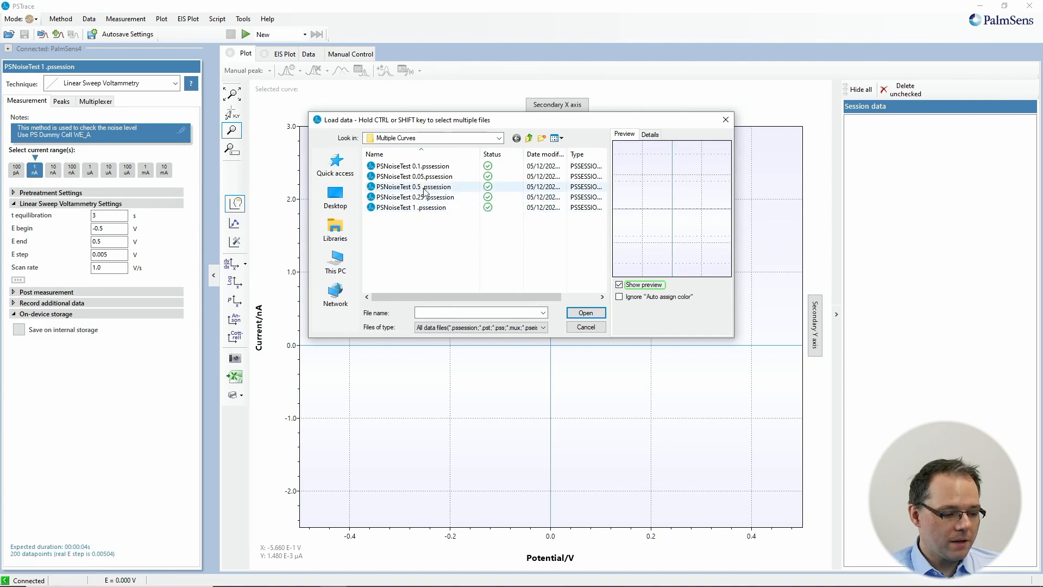
left_click(422, 168)
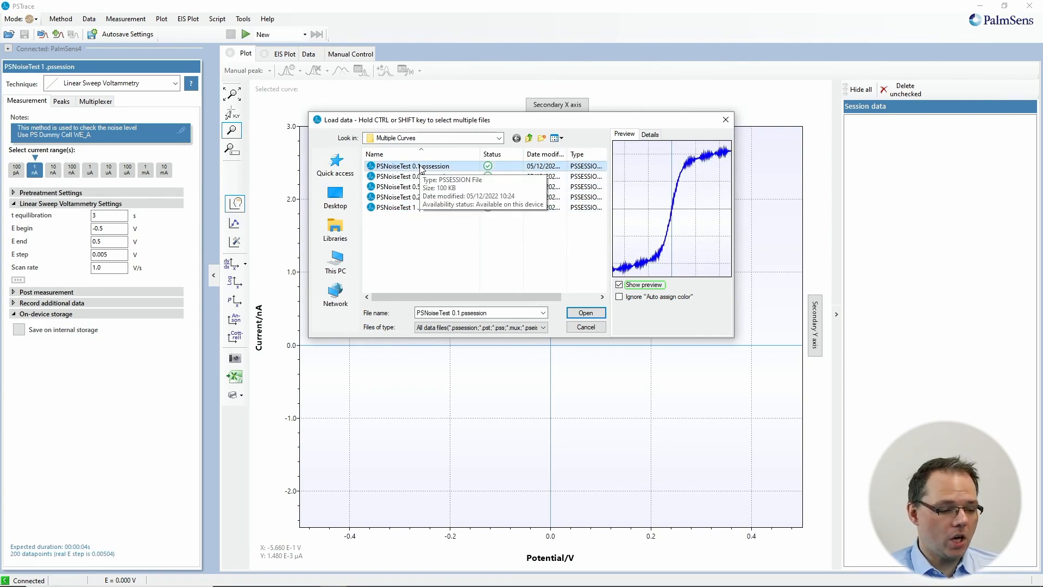
left_click(404, 208, "shift")
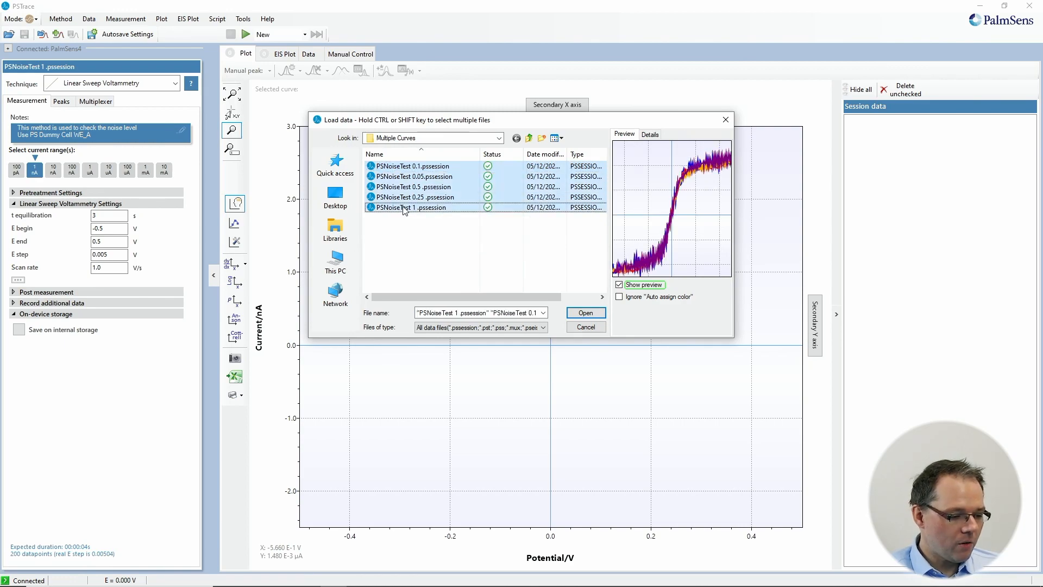
left_click(586, 313)
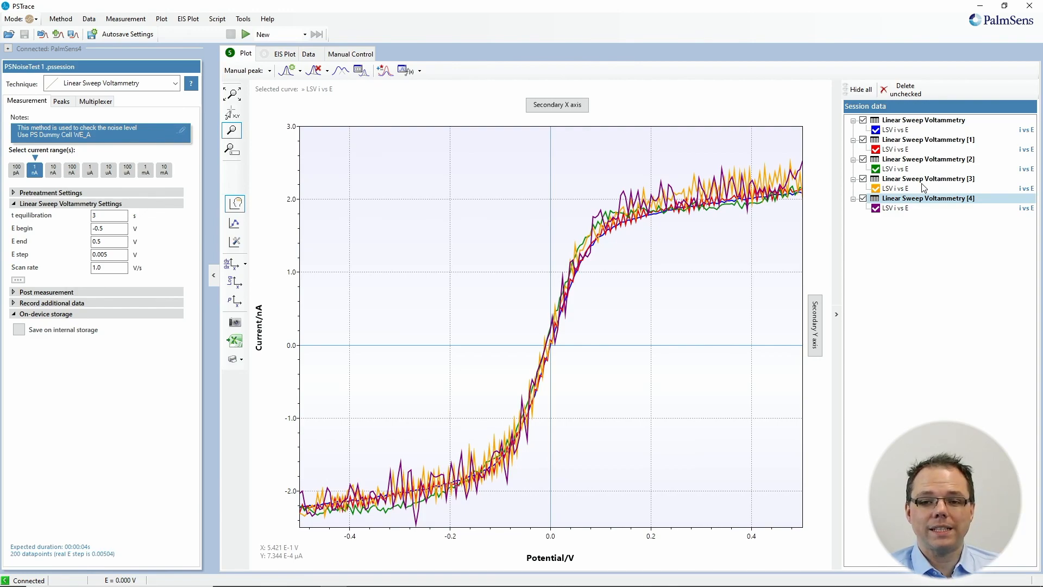
- Retitle the first Linear Sweep Voltammetry measurement in the session data as "PSNoiseTest 0.05", matching its source file name
left_click(928, 120)
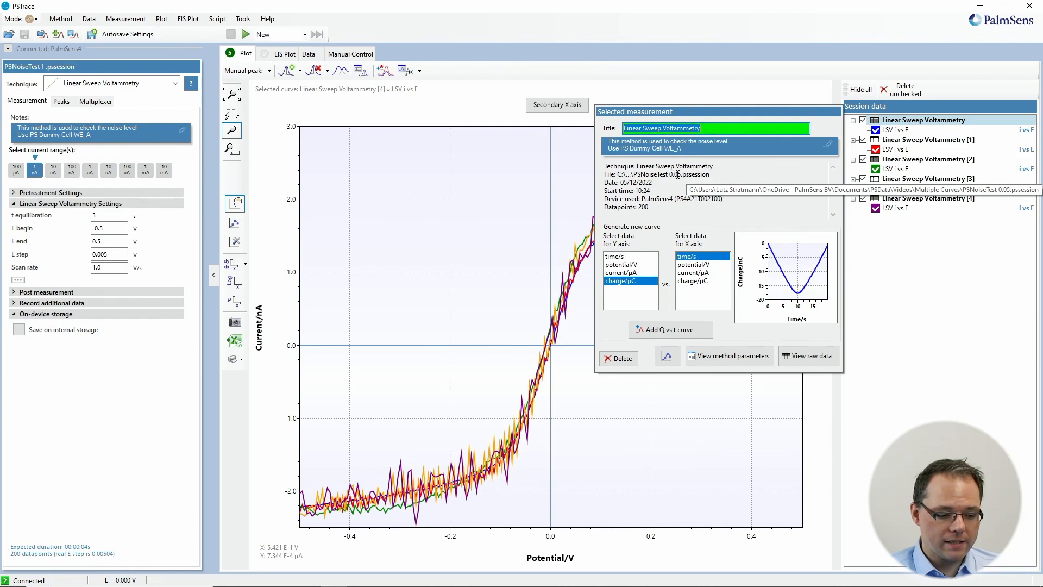
left_click_drag(681, 175, 643, 178)
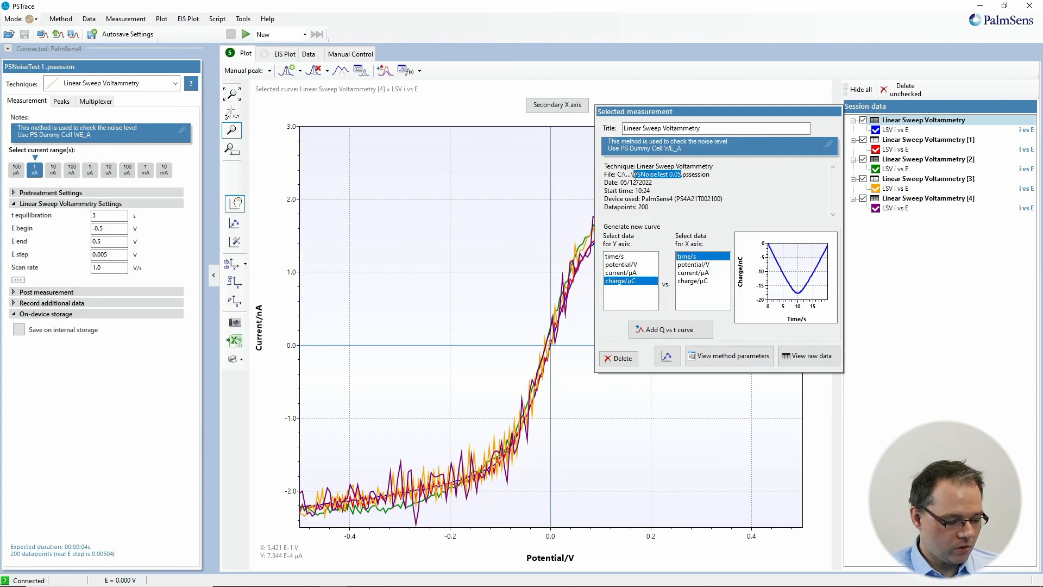
left_click(711, 129)
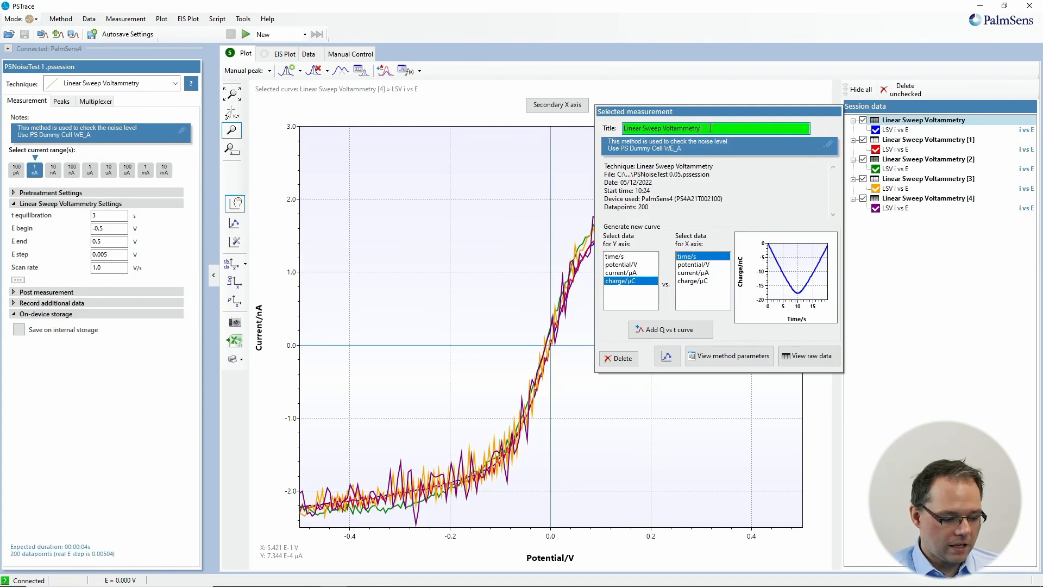
type("PSNoiseTest 0.05")
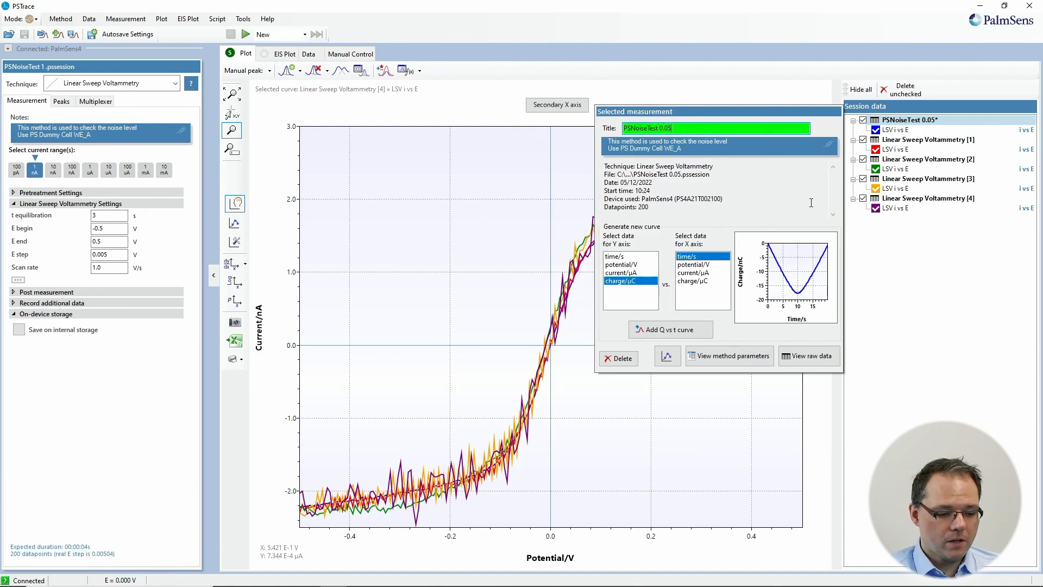
left_click(927, 279)
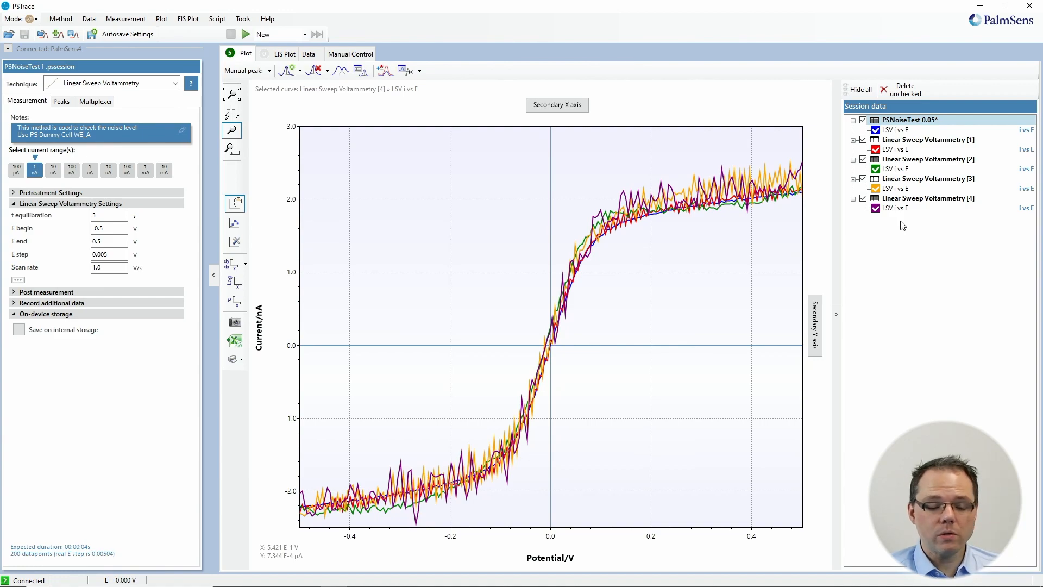
- View the method parameters of the Linear Sweep Voltammetry [1] measurement, including its scan rate and trigger settings
double_click(917, 141)
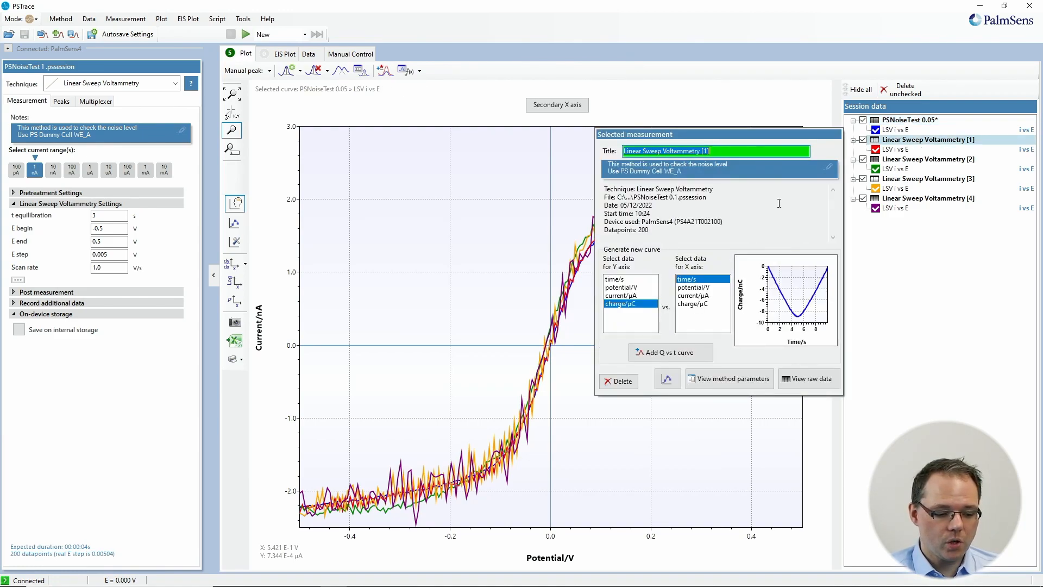
left_click(728, 379)
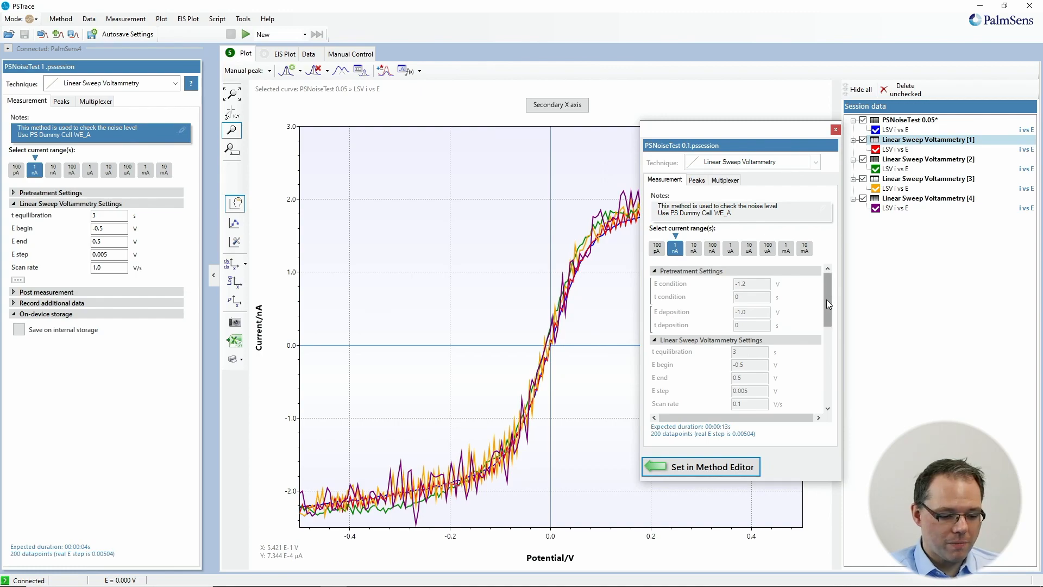
left_click_drag(827, 304, 828, 333)
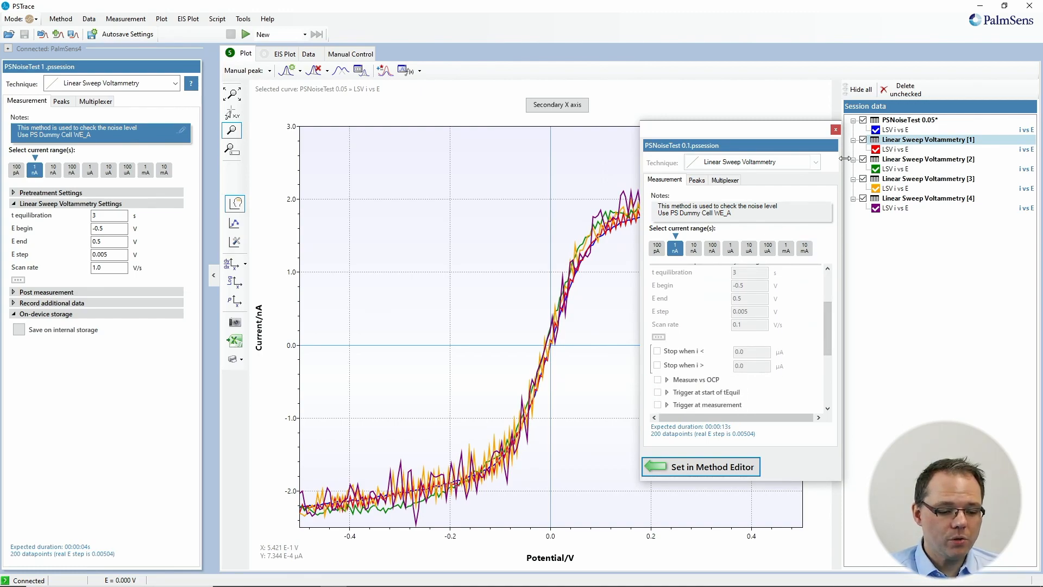
left_click(835, 130)
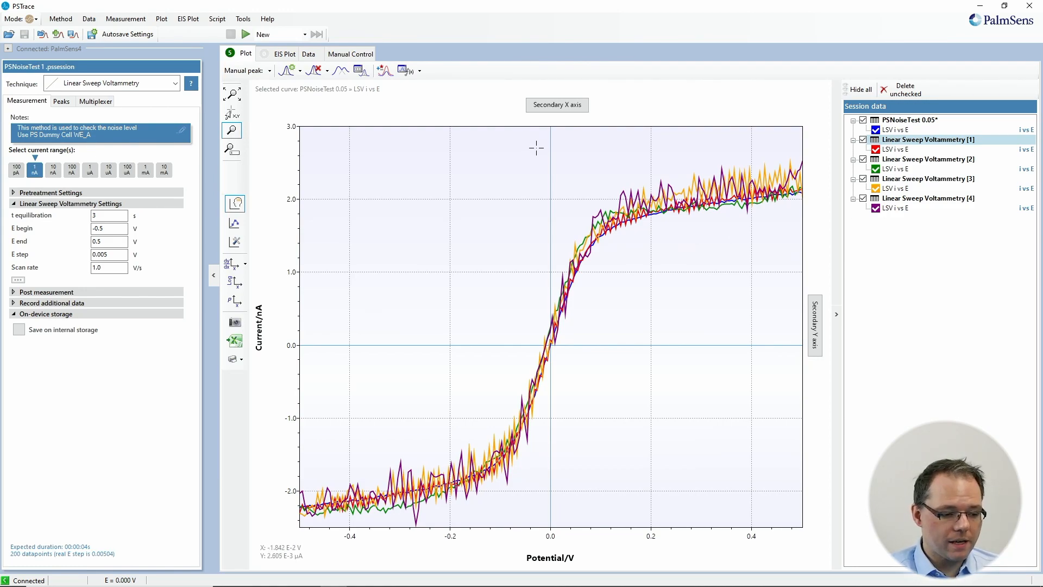
- Run a new linear sweep measurement, discarding the unsaved data, and title the measurement "Scan Rate 1"
left_click(246, 35)
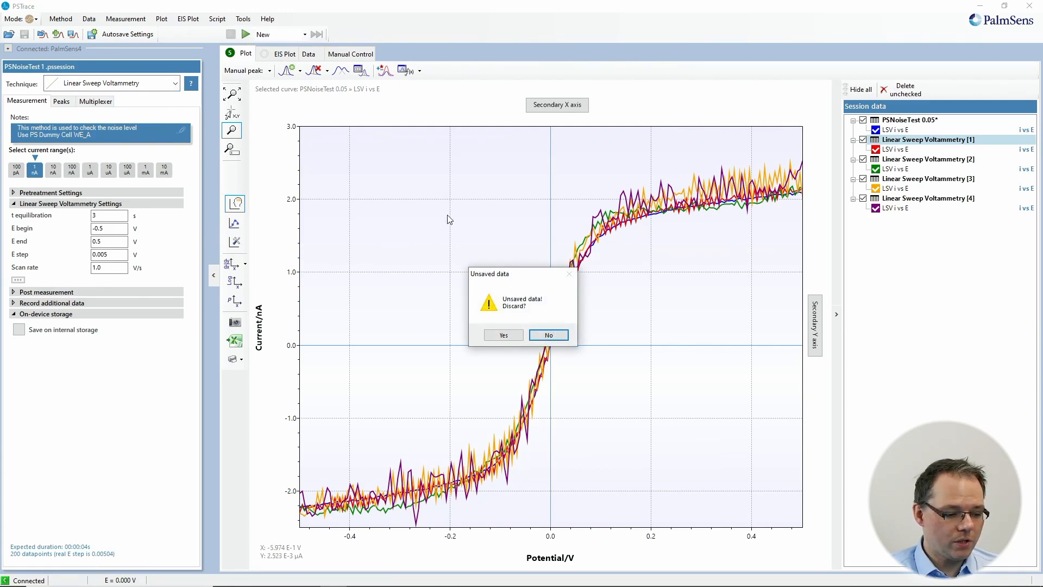
left_click(495, 334)
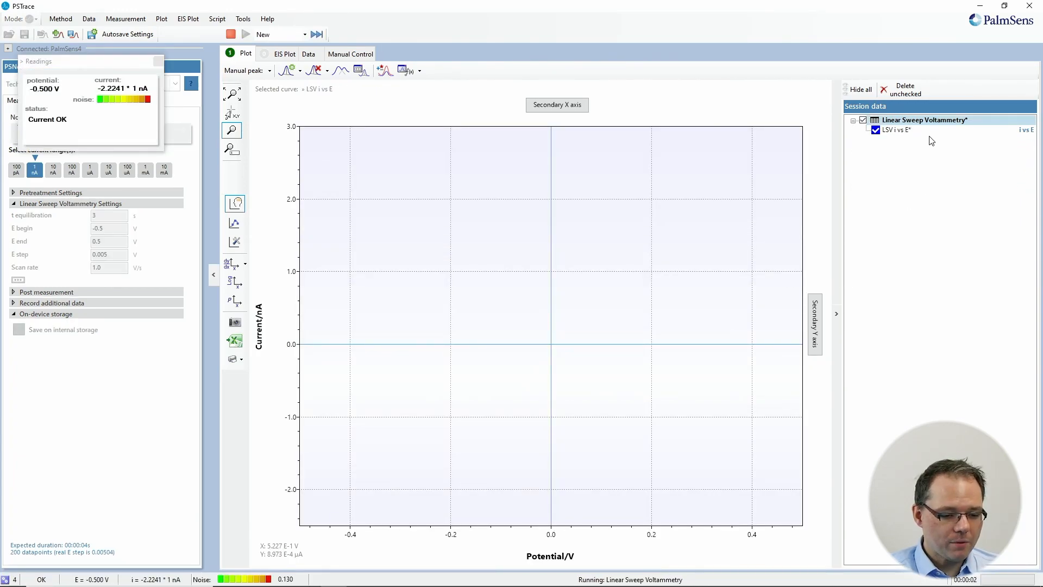
left_click(934, 126)
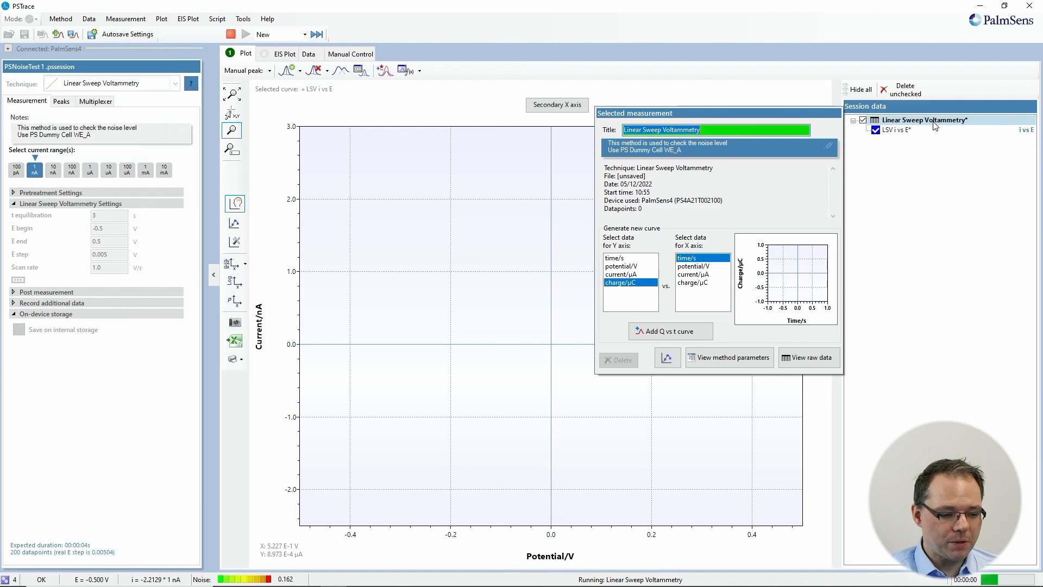
type("sCAN")
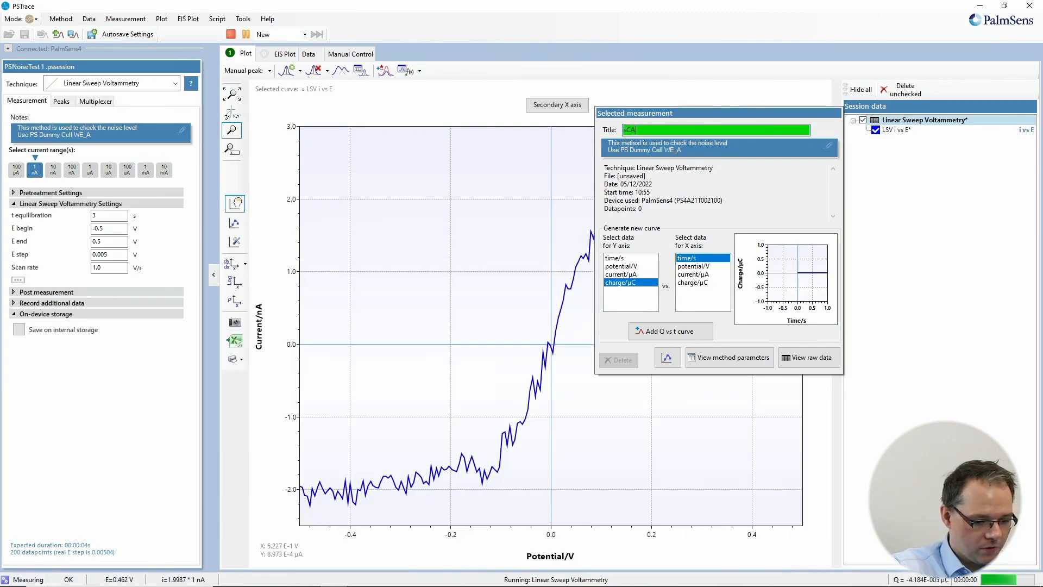
key("BackSpace")
key("BackSpace")
key("BackSpace")
key("BackSpace")
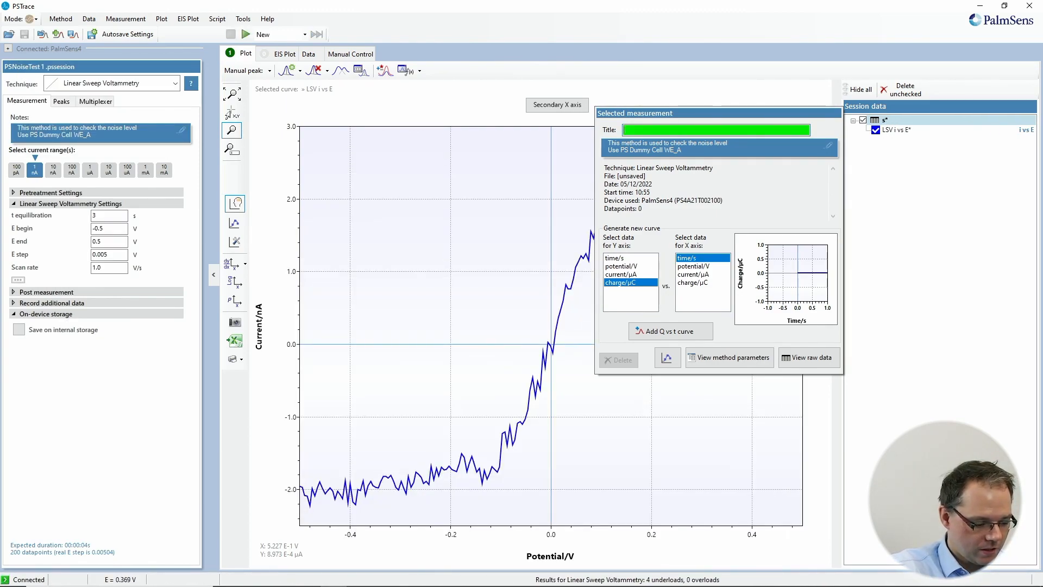
type("Scan Ra")
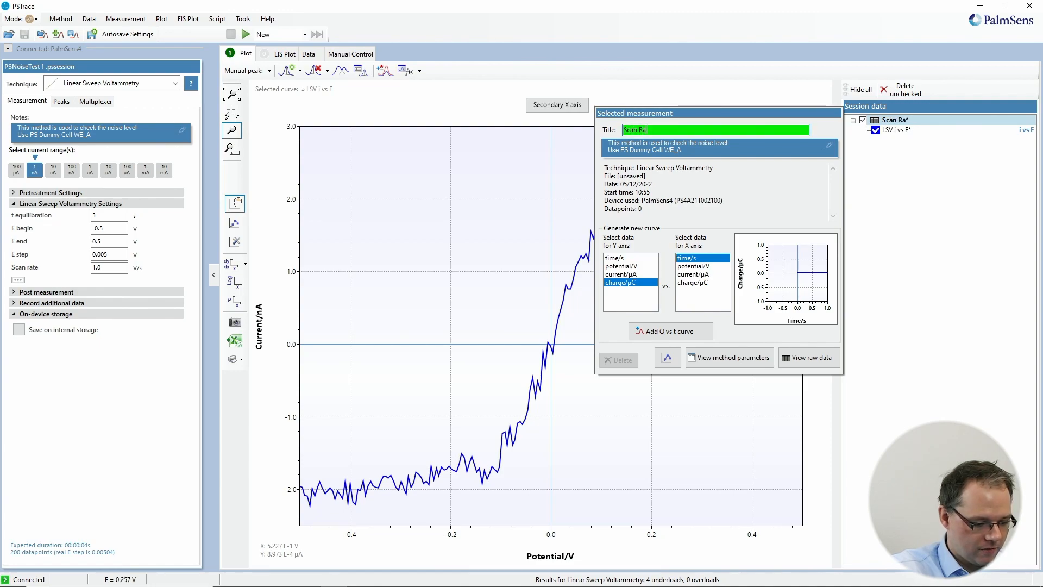
type("te 1")
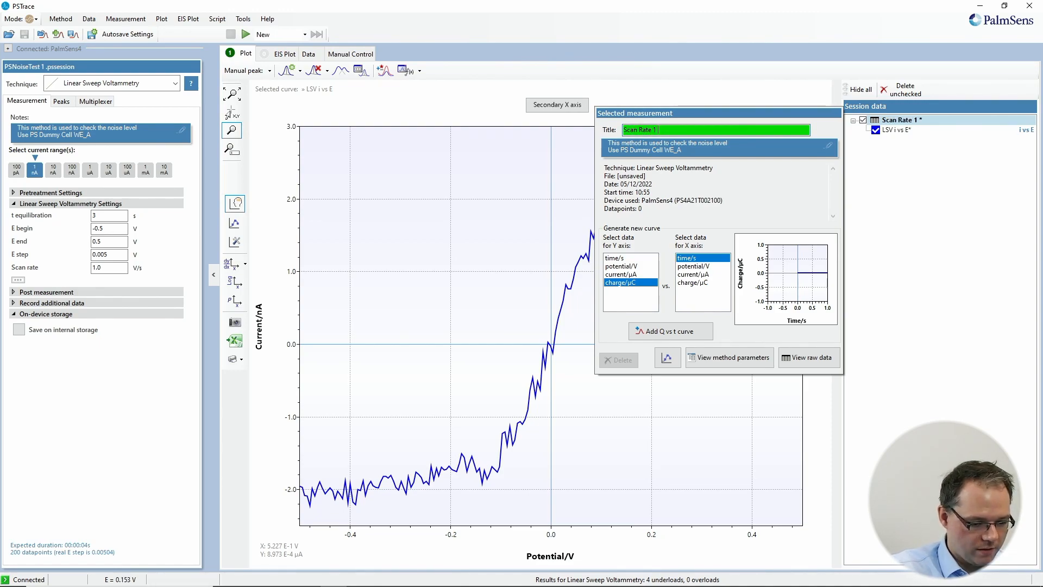
key("Return")
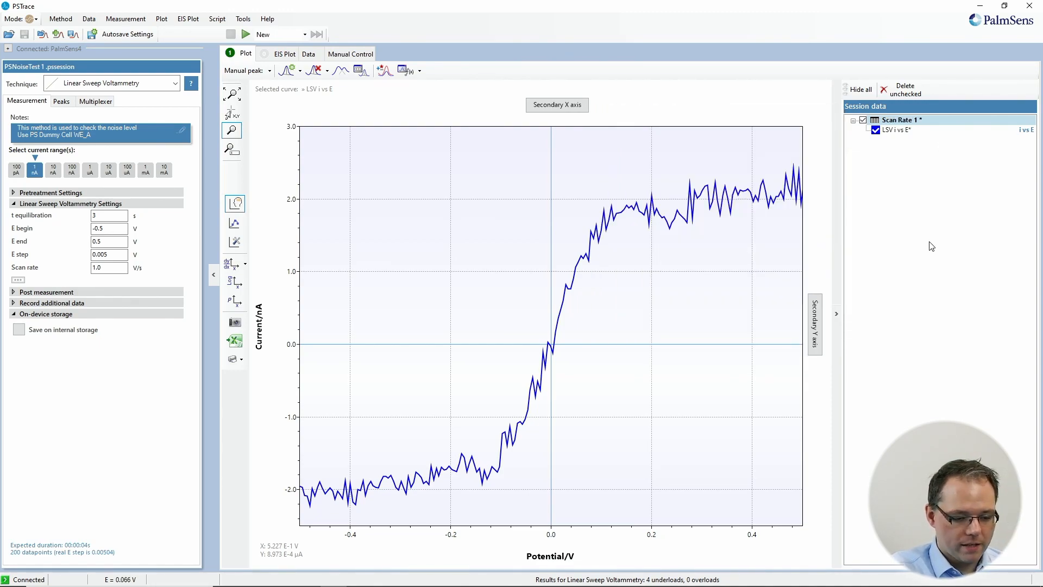
- Rename the LSV i vs E curve of the Scan Rate 1 measurement as "Scan Rate 1"
left_click(894, 133)
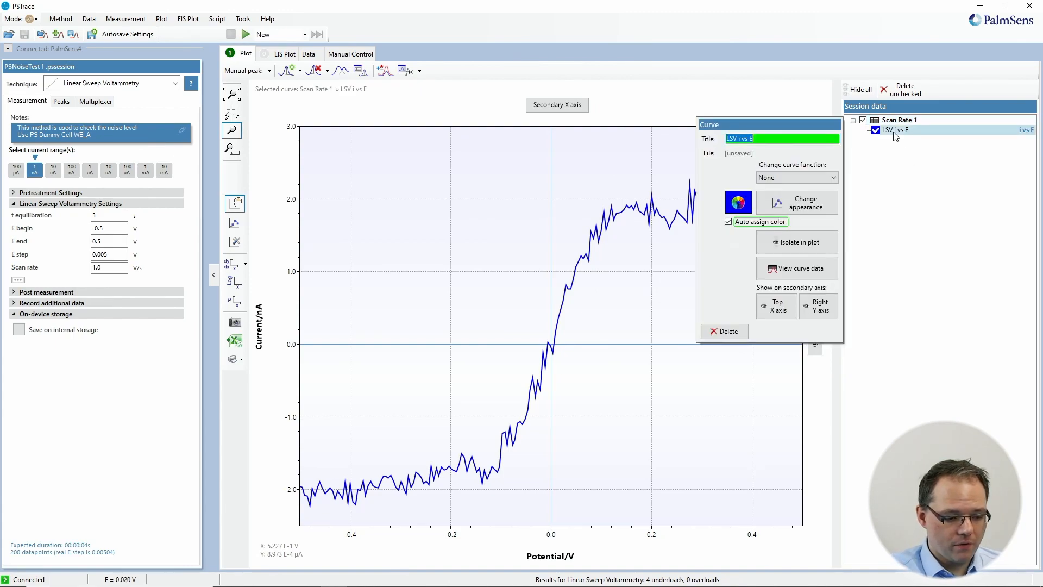
type("Scan Ra")
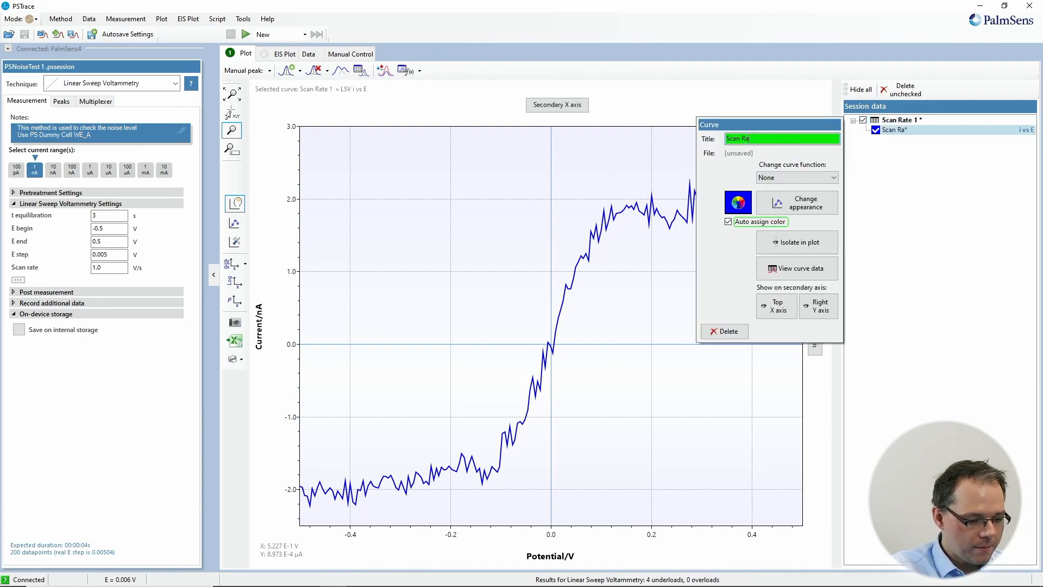
type("te 1")
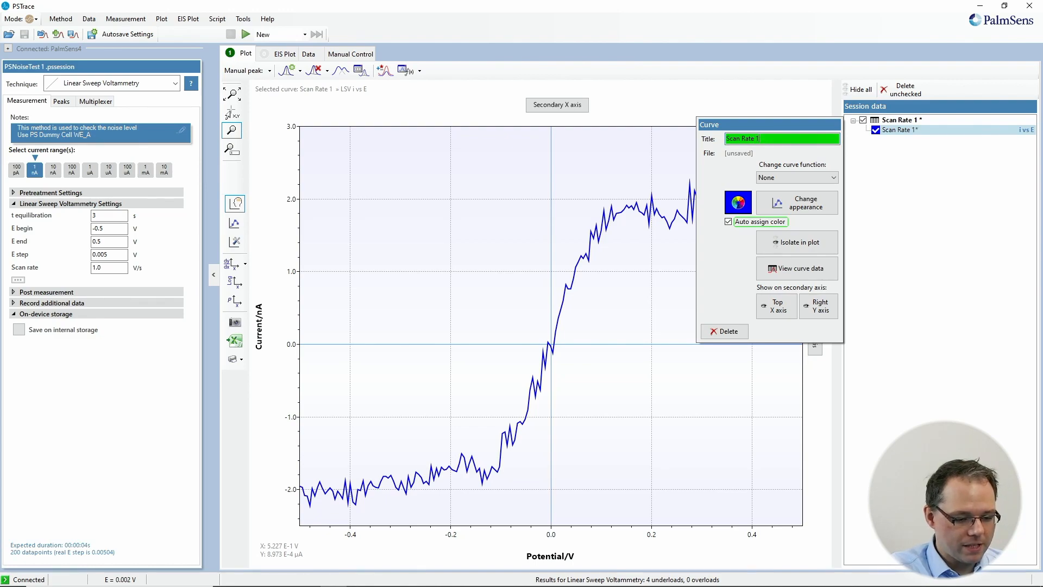
left_click(921, 250)
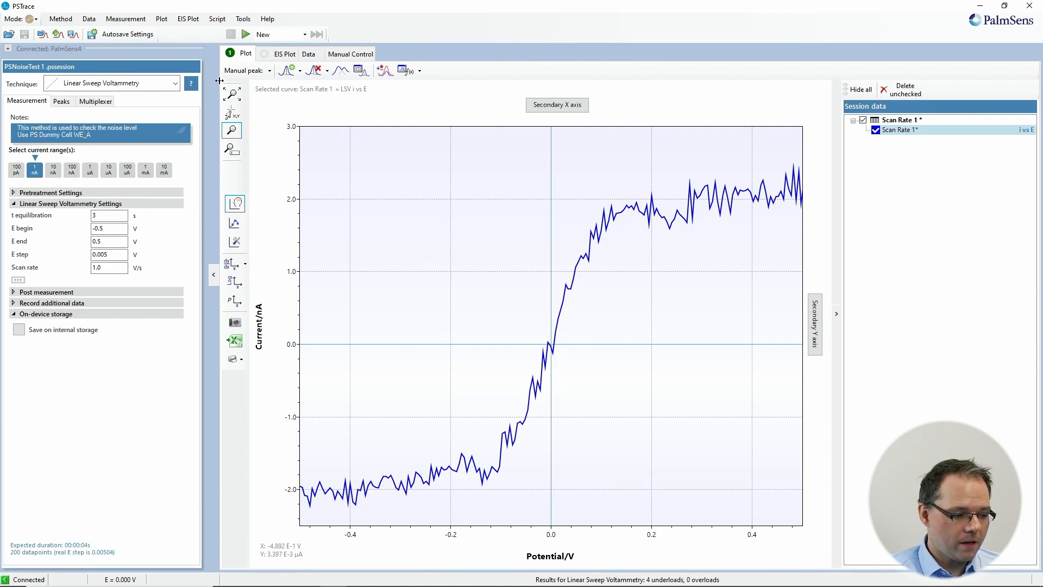
- Run a second linear sweep measurement in Overlay mode with the scan rate set to 0.5 V/s
left_click(278, 35)
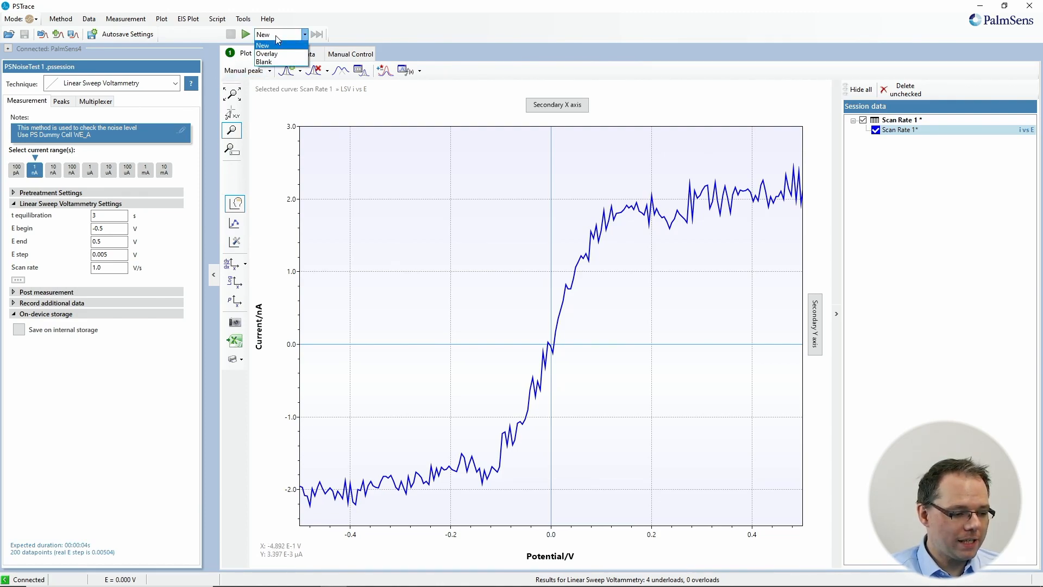
left_click(277, 54)
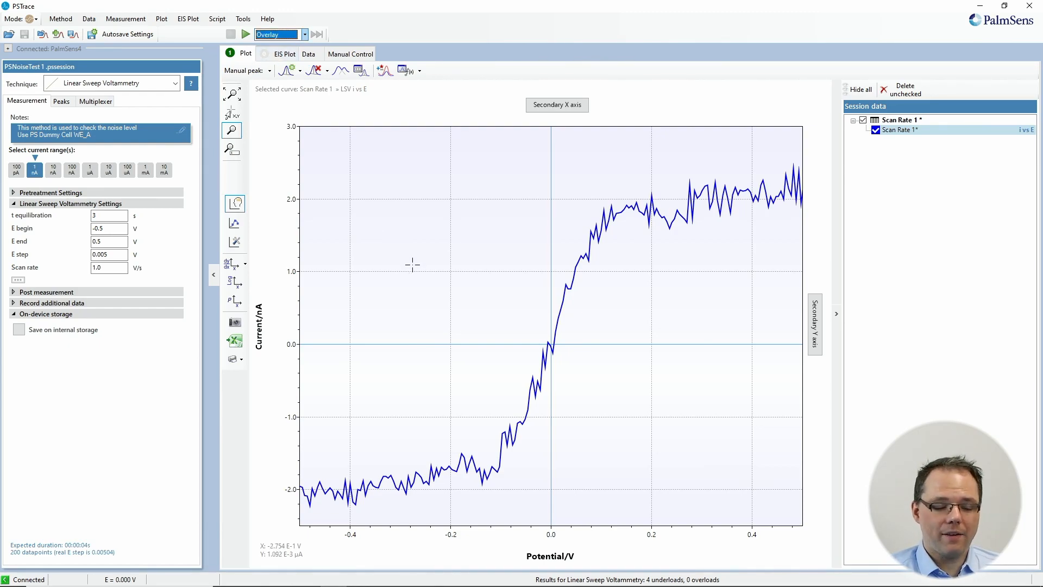
double_click(113, 267)
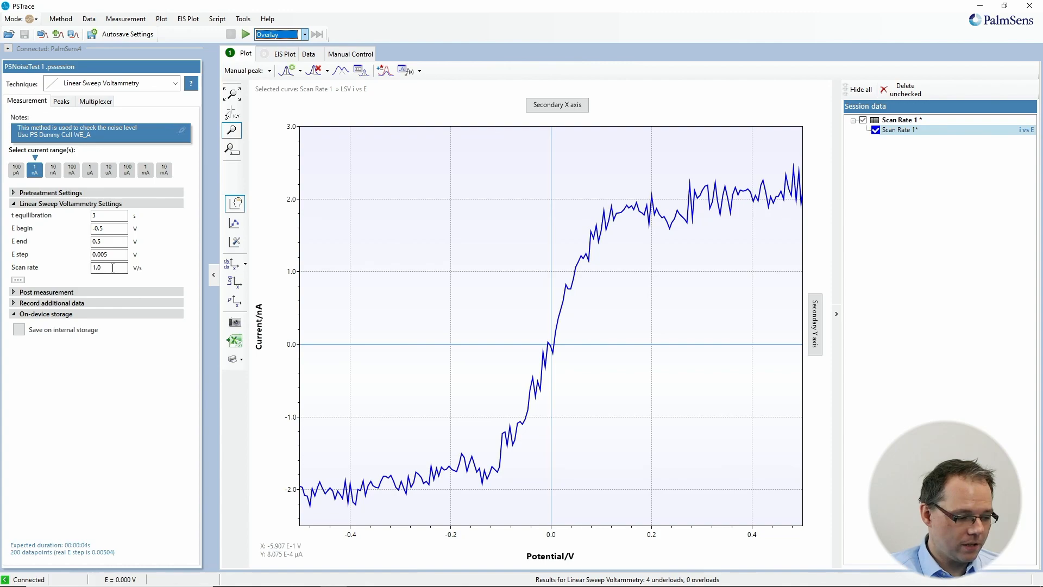
type("0.5")
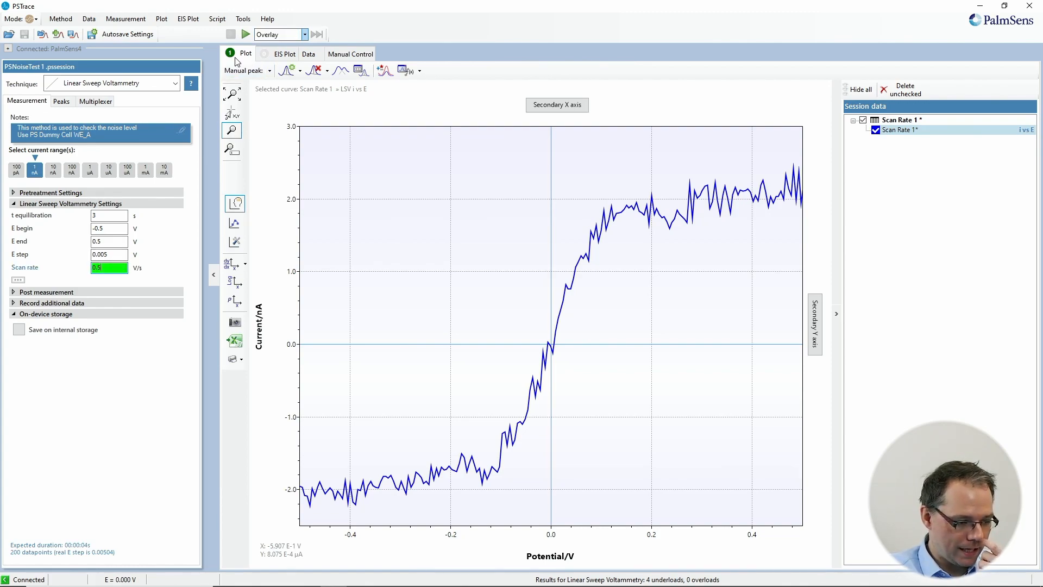
left_click(246, 34)
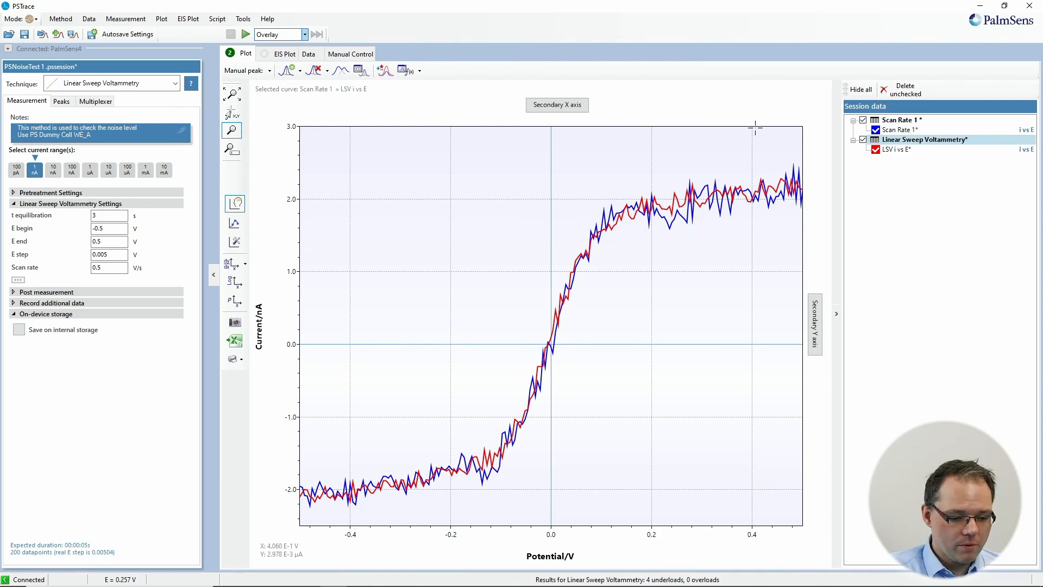
- Title the overlaid second measurement "Scan Rate 0.5"
left_click(900, 141)
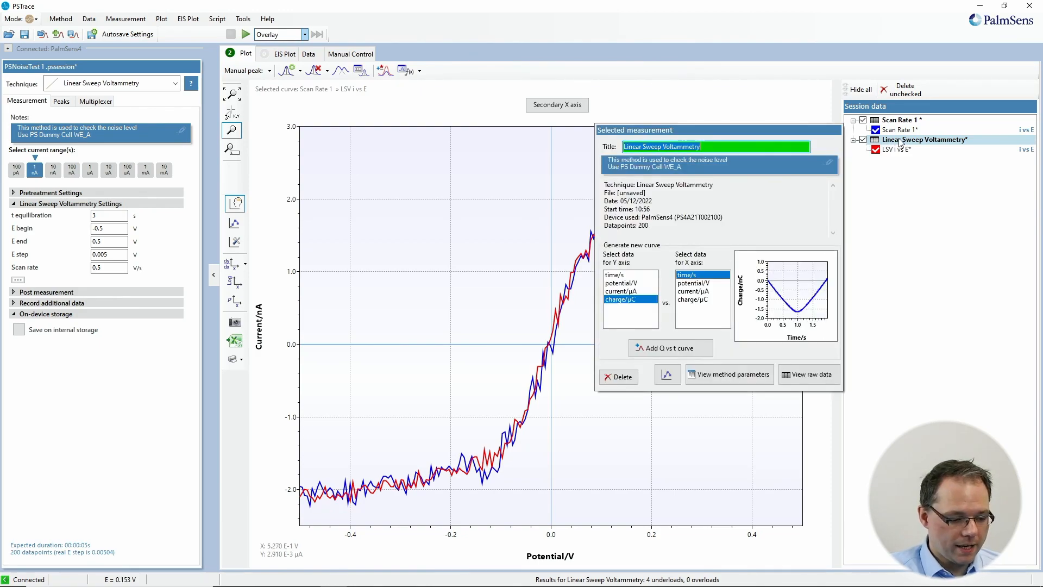
type("Scan R")
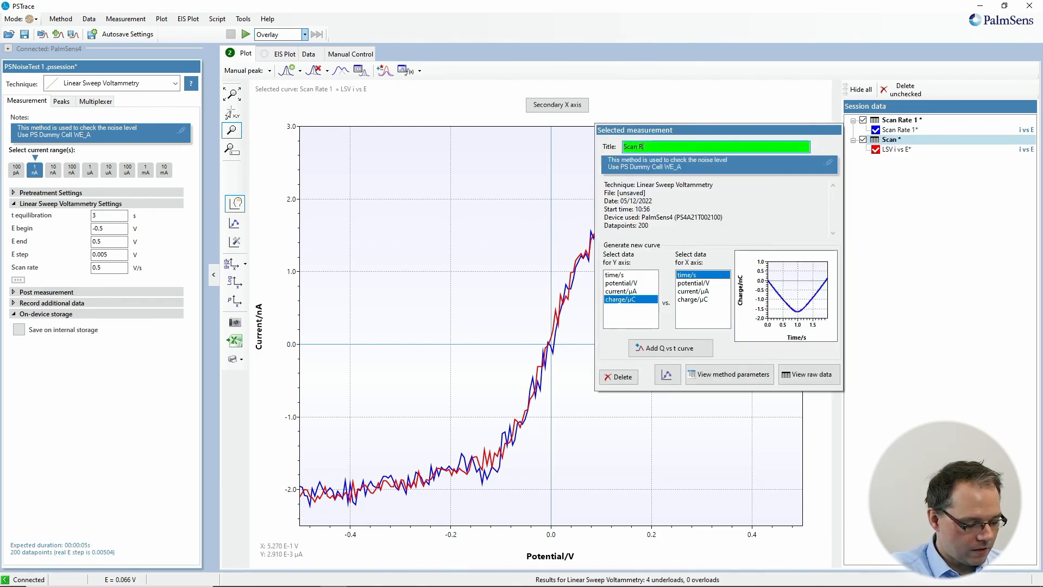
type("ate 0.5")
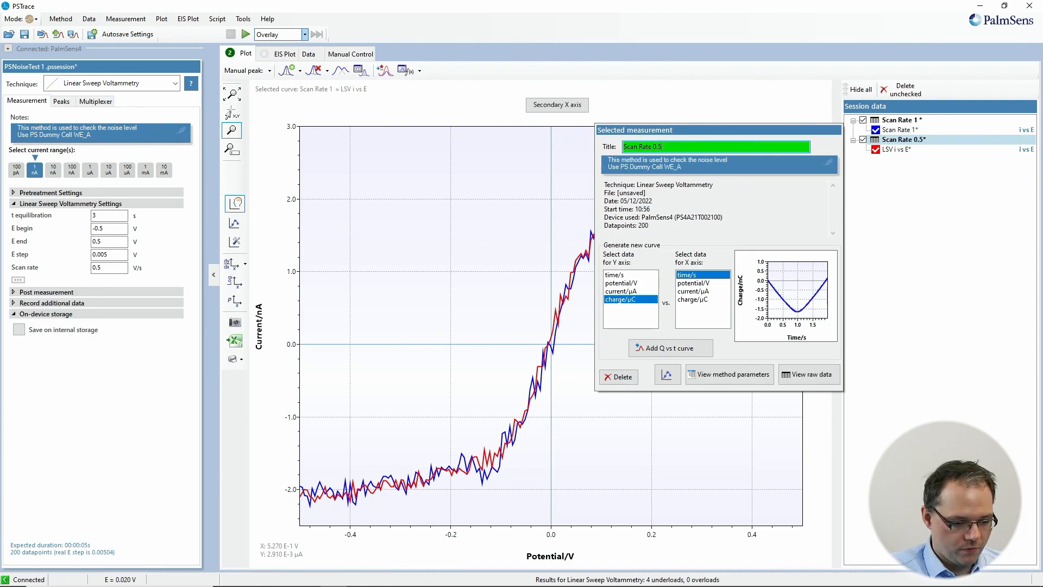
- Run a third linear sweep measurement in Overlay mode with the scan rate set to 0.25 V/s
left_click(913, 245)
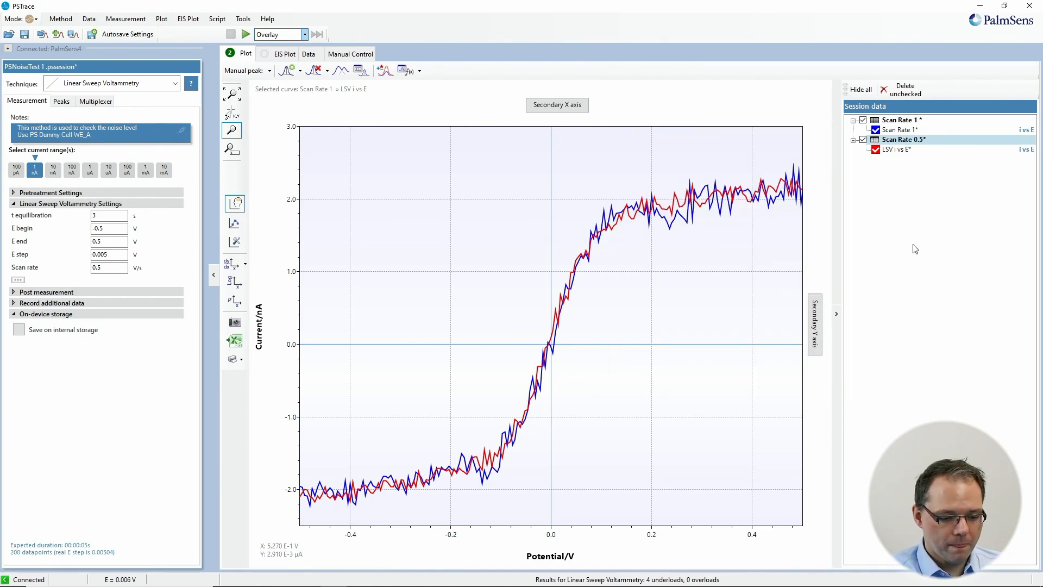
double_click(122, 268)
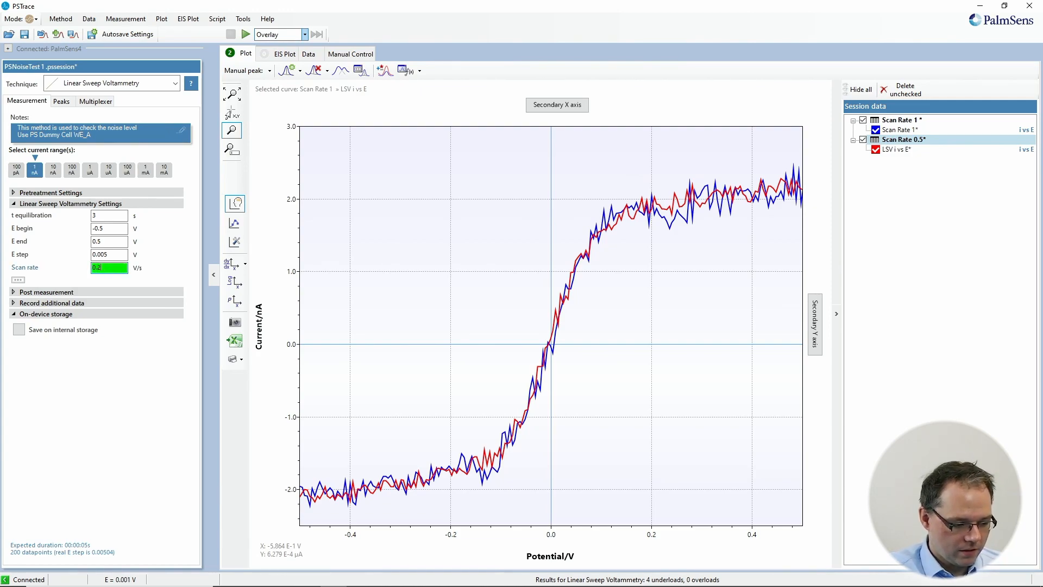
type("0.25")
key("Return")
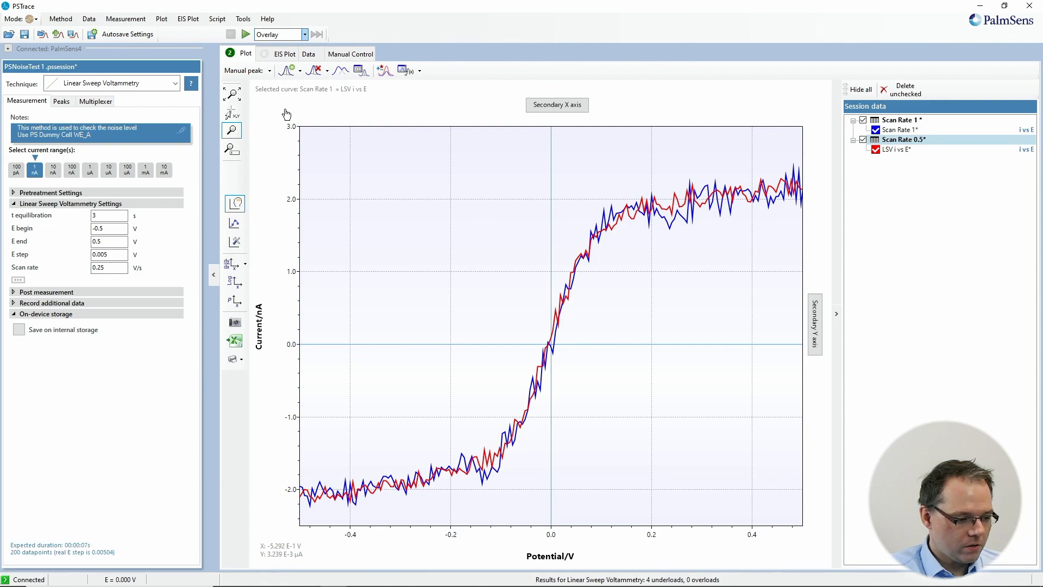
left_click(246, 35)
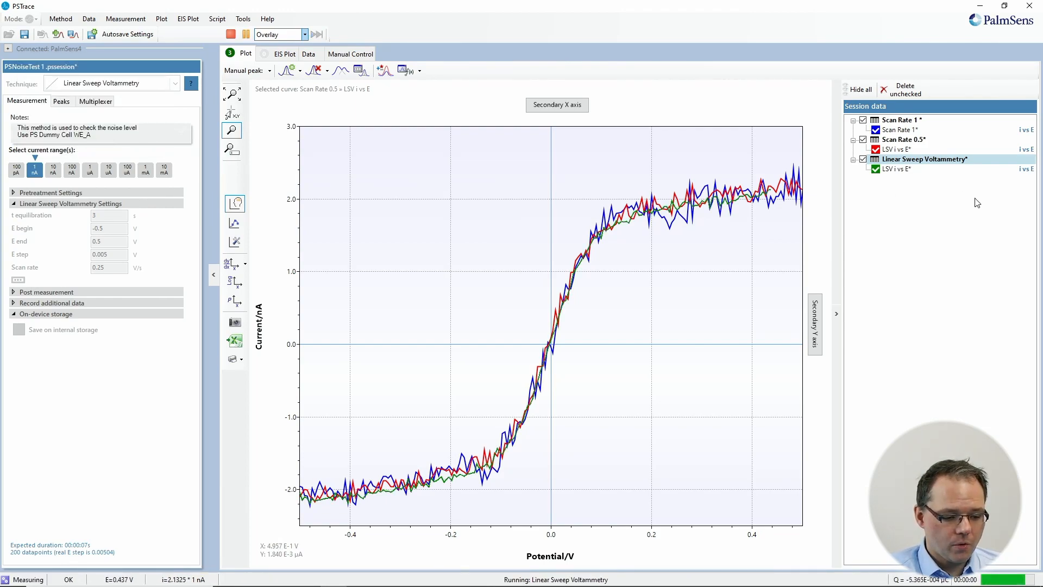
- Title the newly overlaid third measurement "Scan Rate 0.25"
left_click(937, 162)
type("S")
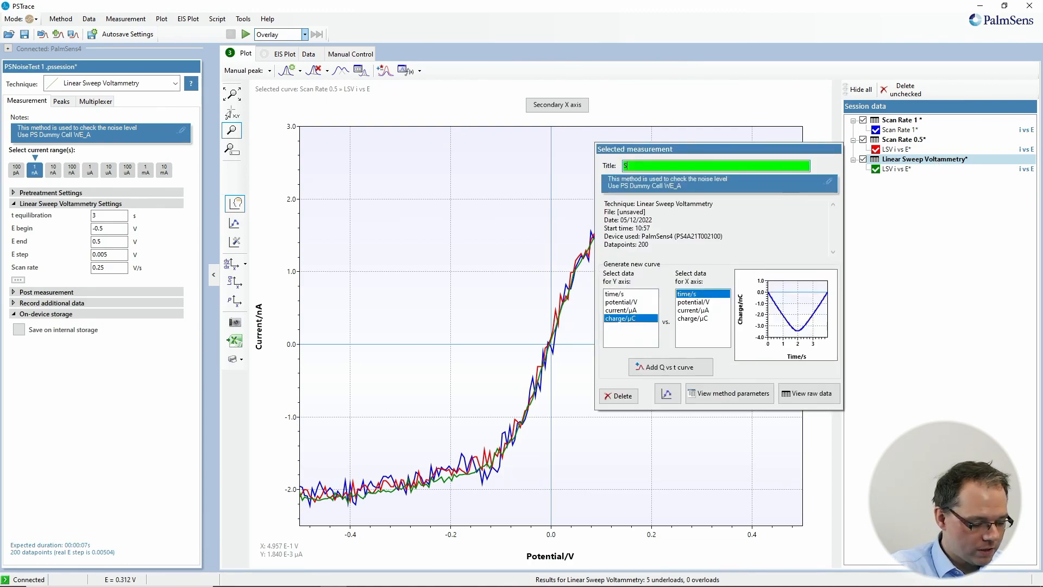
type("cab")
key("BackSpace")
key("BackSpace")
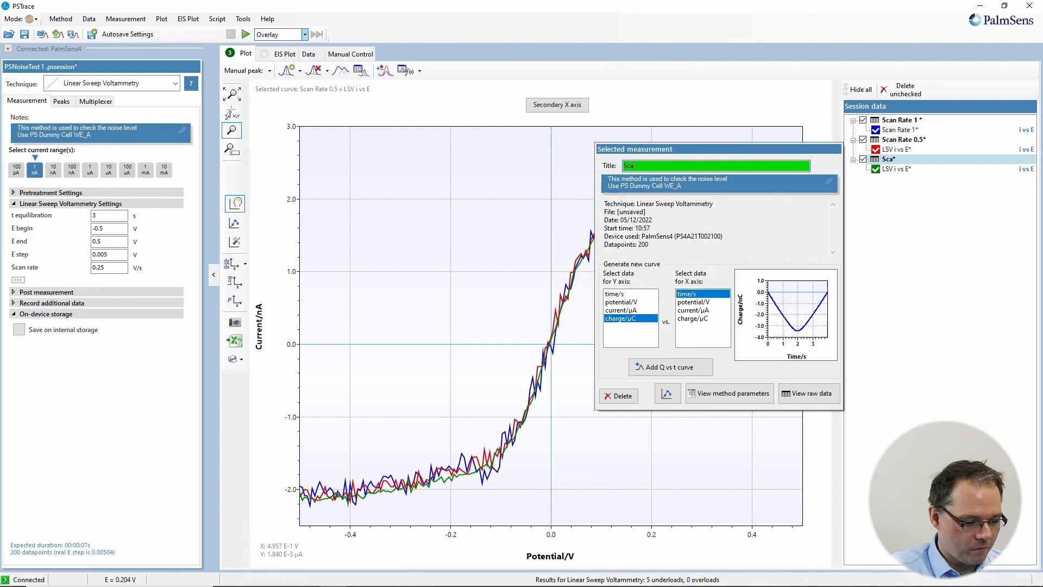
type("n Rate ")
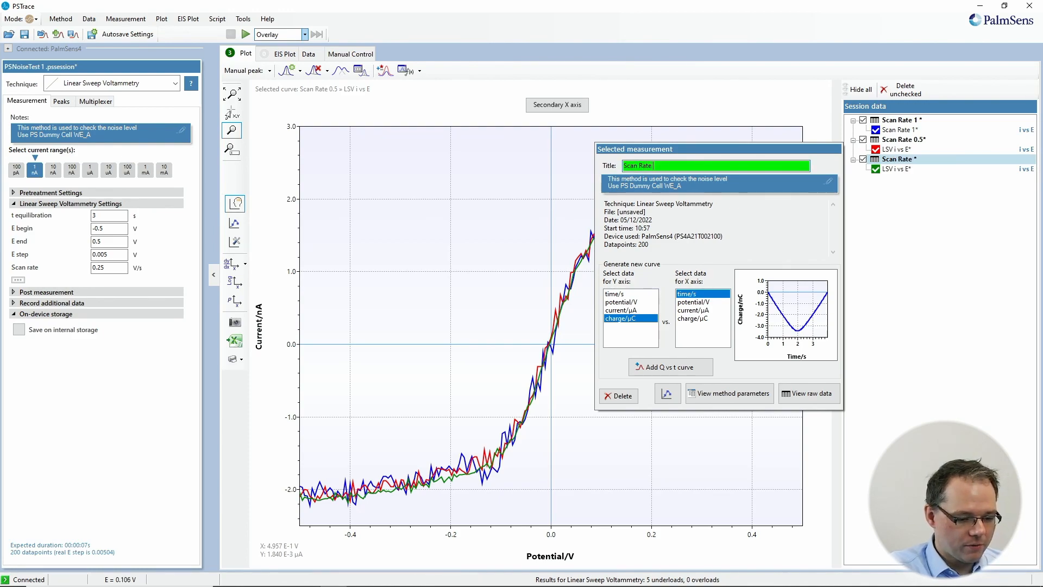
type("0.25")
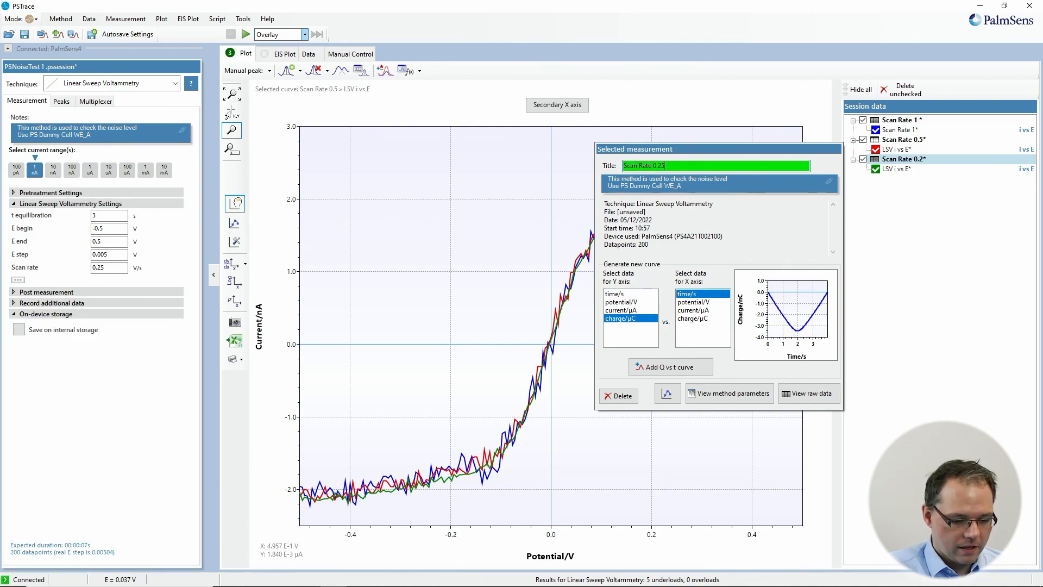
left_click(952, 244)
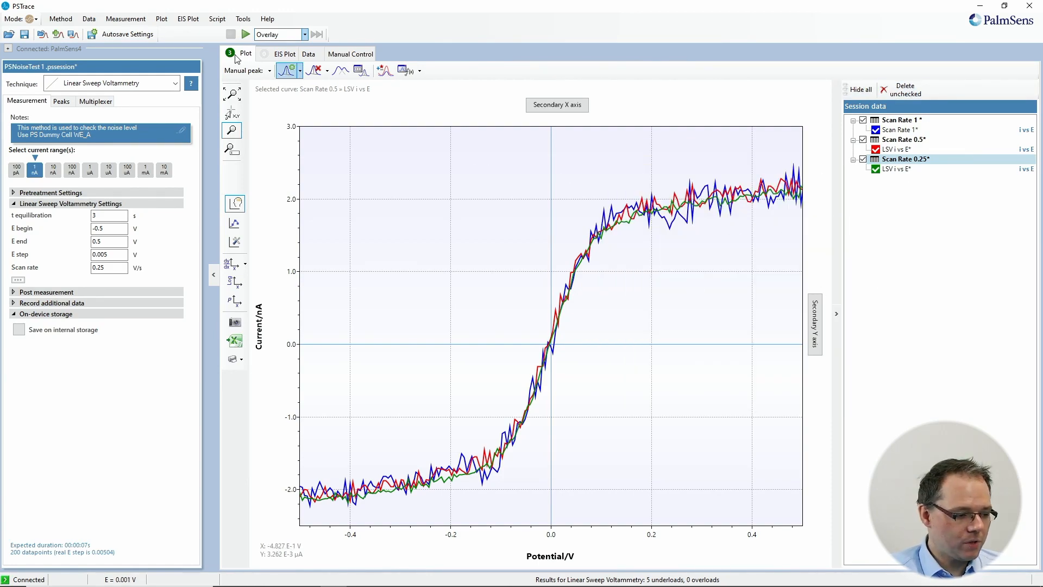
- Save all three measurements to a single session file named "PSNoiseTest multiple Scan Rates.pssession" in the Multiple Curves folder
left_click(88, 19)
left_click(107, 32)
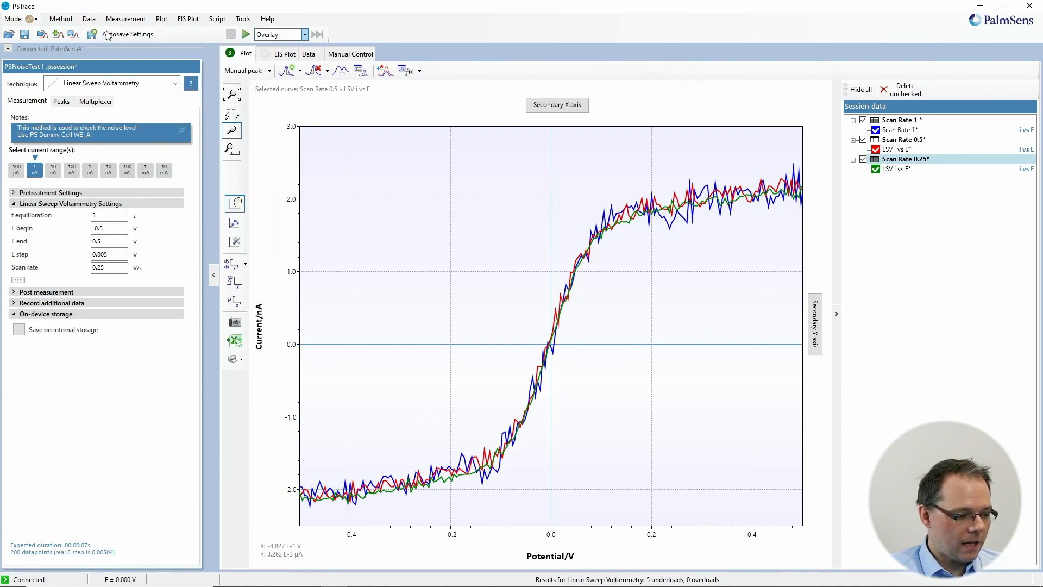
left_click(89, 19)
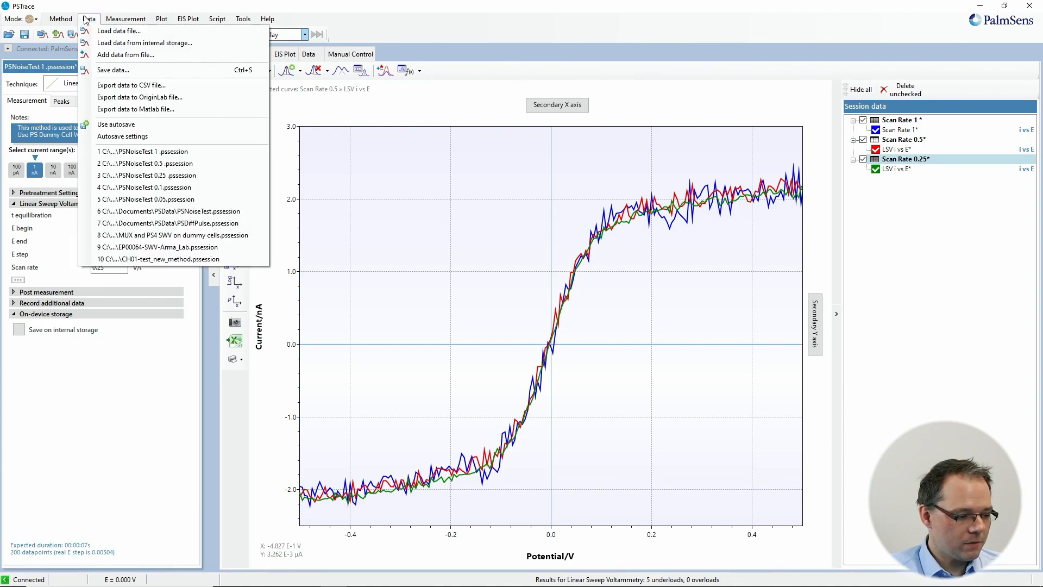
left_click(100, 73)
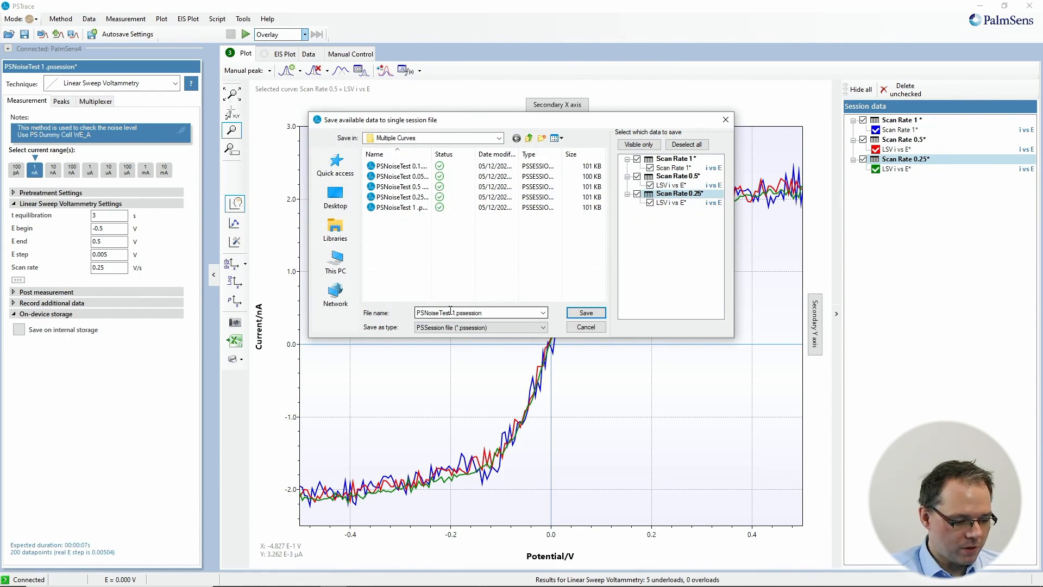
left_click(450, 312)
left_click(450, 311)
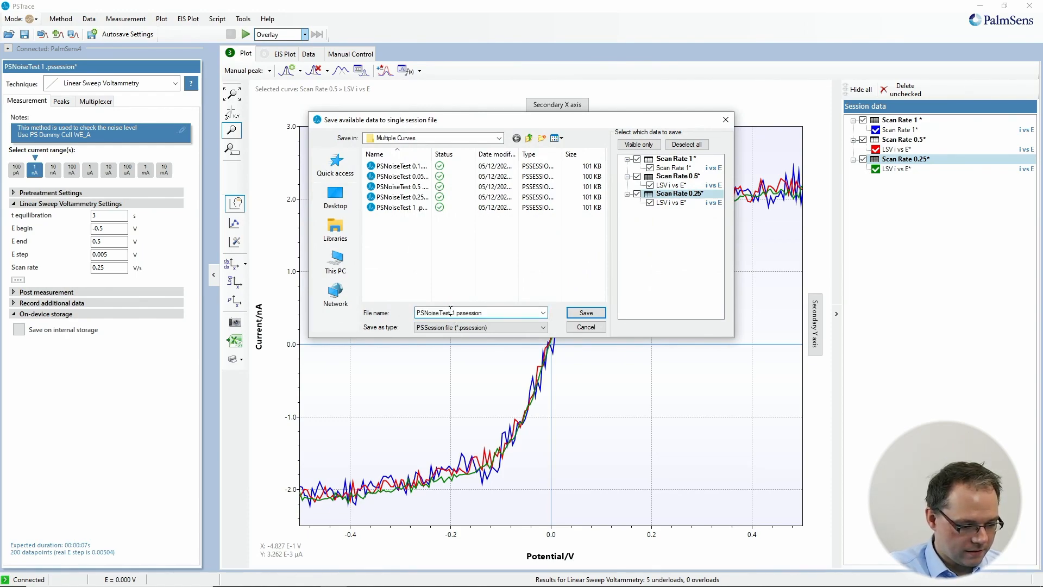
key("BackSpace")
type("multip")
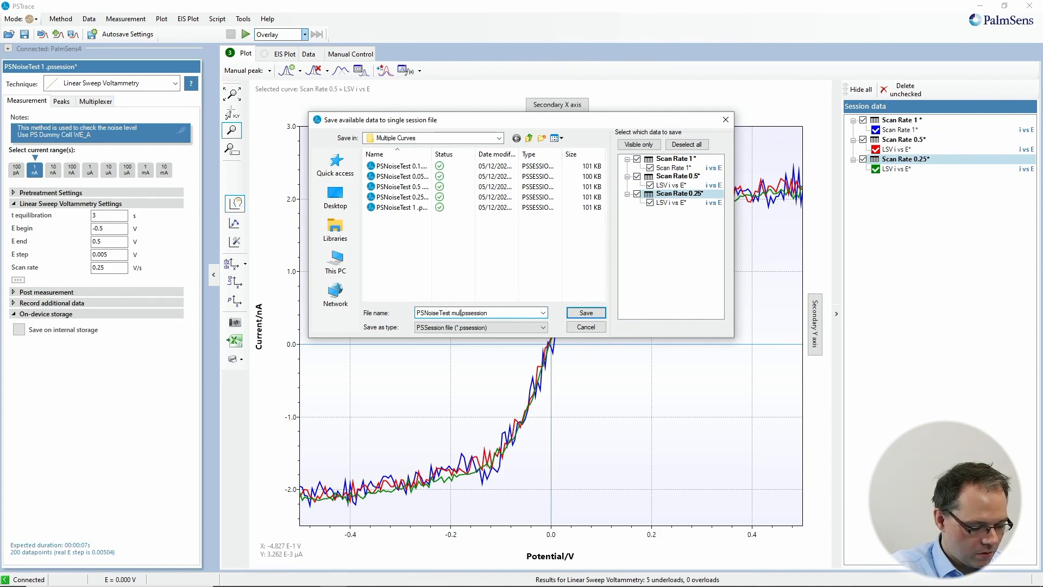
type("le Scan Ra")
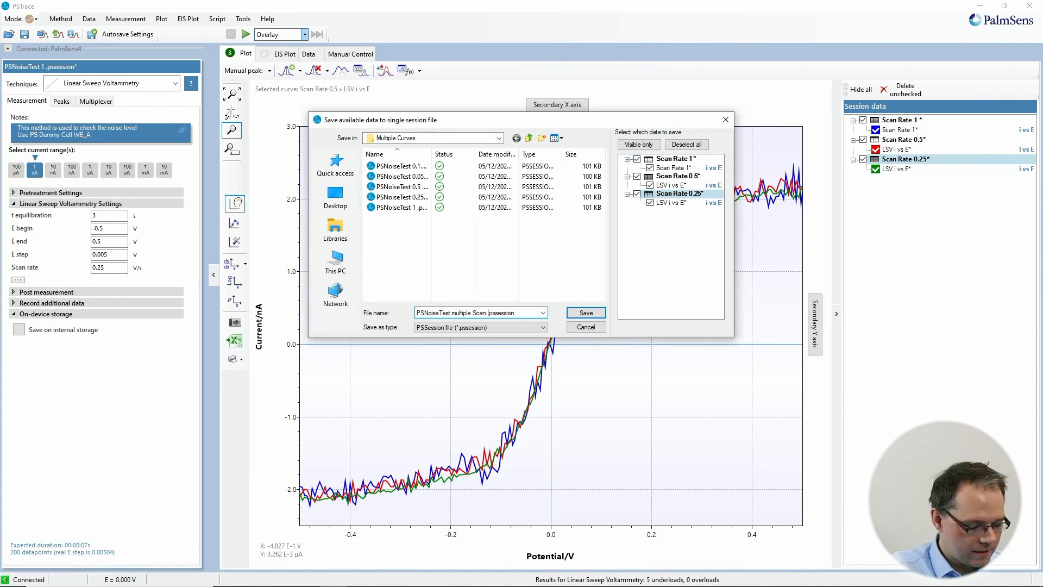
type("tes")
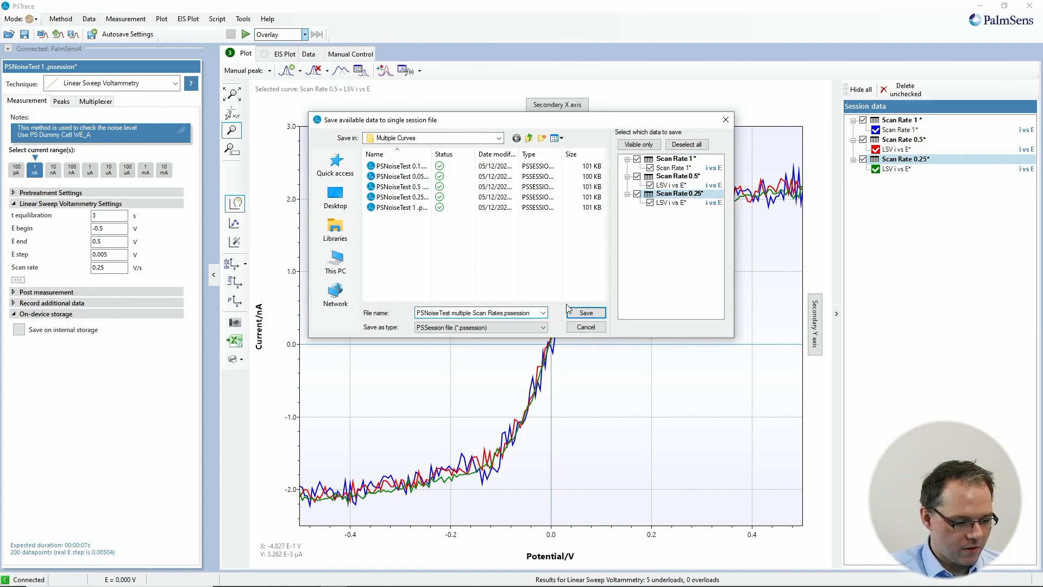
left_click(581, 313)
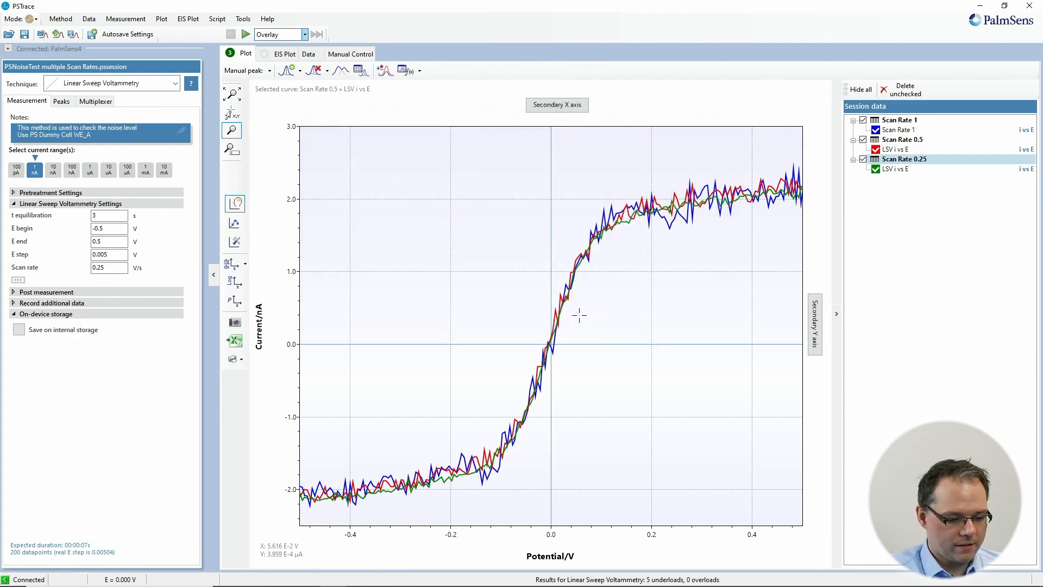
- Load the data file "PSNoiseTest multiple Scan Rates.pssession" from the Multiple Curves folder, leaving Ignore "Auto assign color" off
left_click(89, 19)
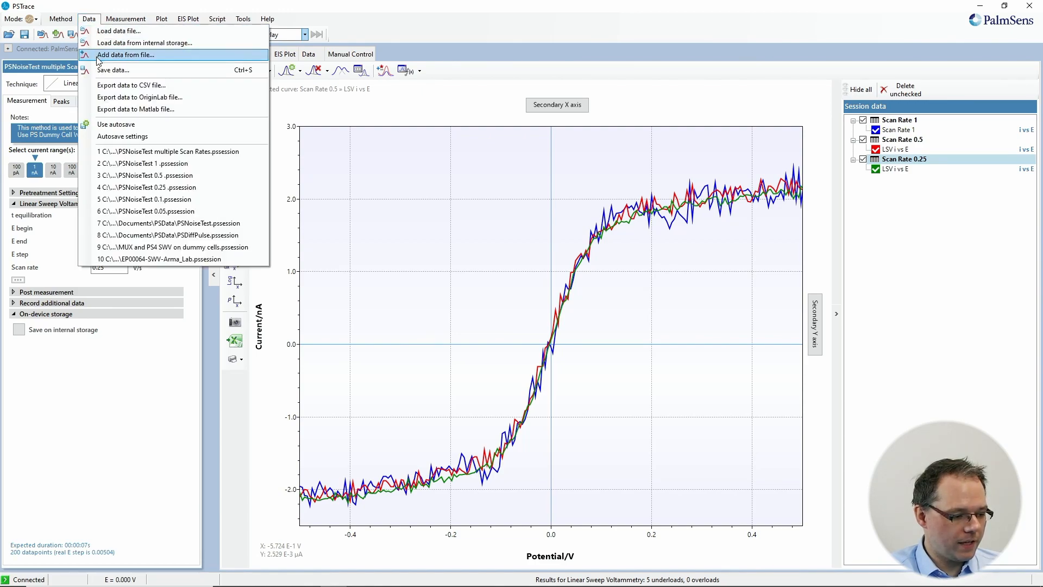
left_click(114, 31)
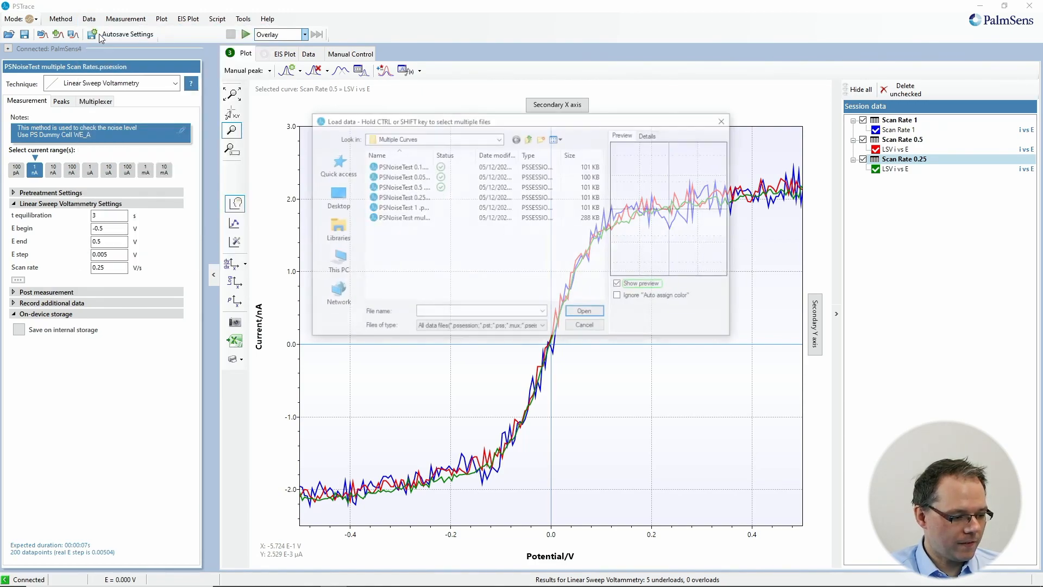
left_click(405, 219)
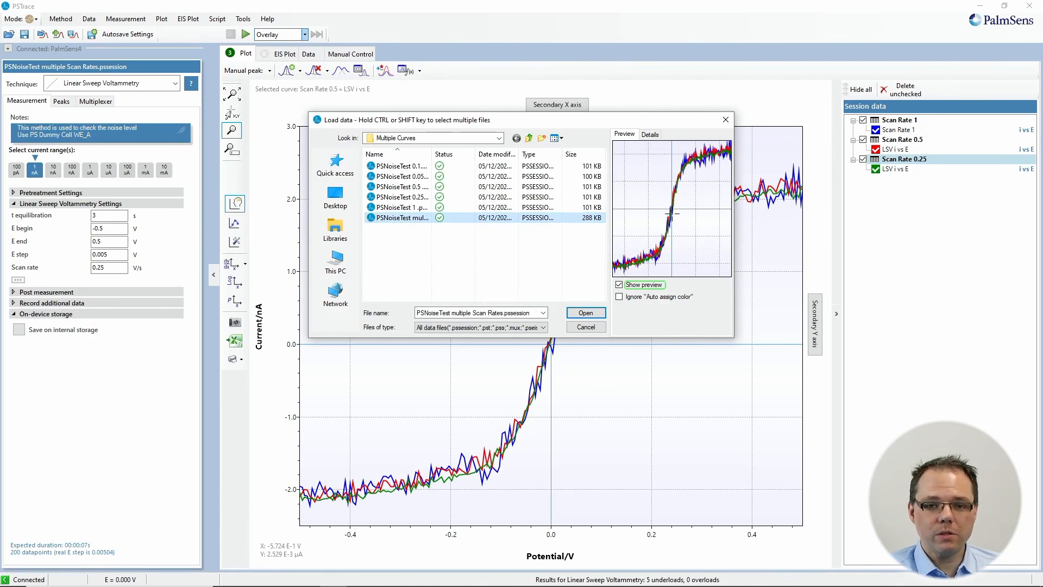
left_click(620, 297)
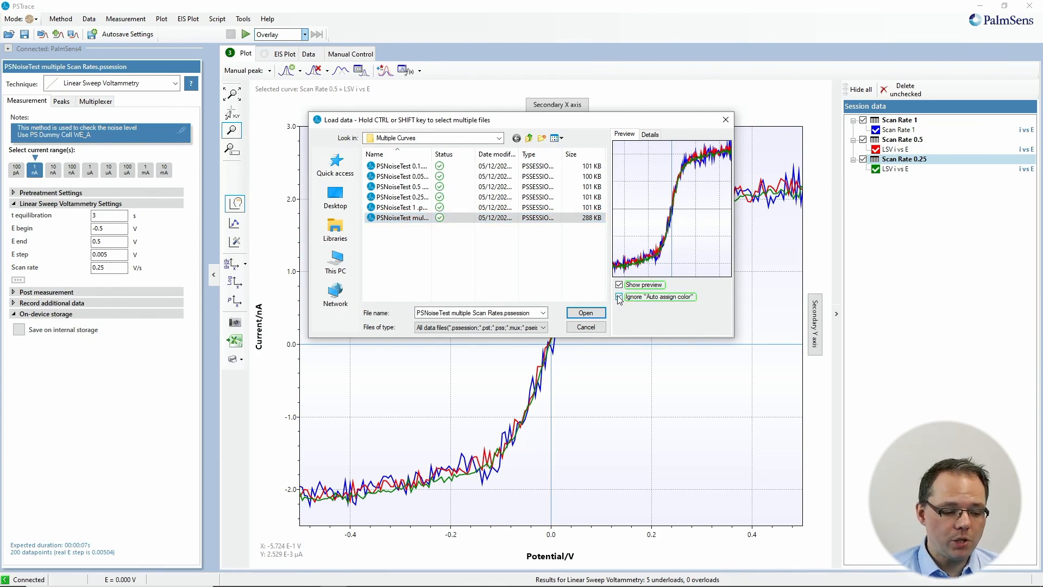
left_click(620, 298)
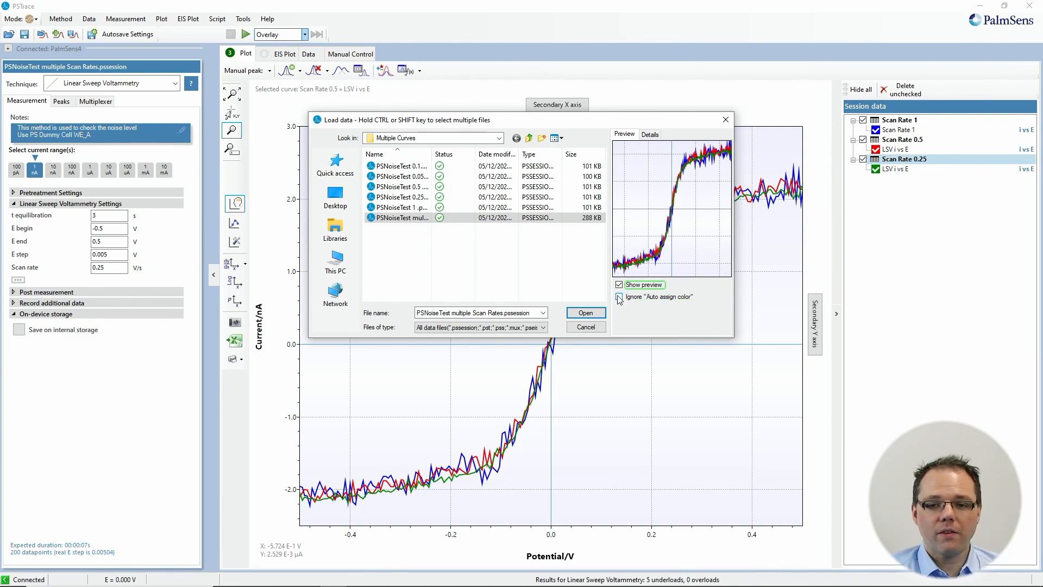
left_click(583, 314)
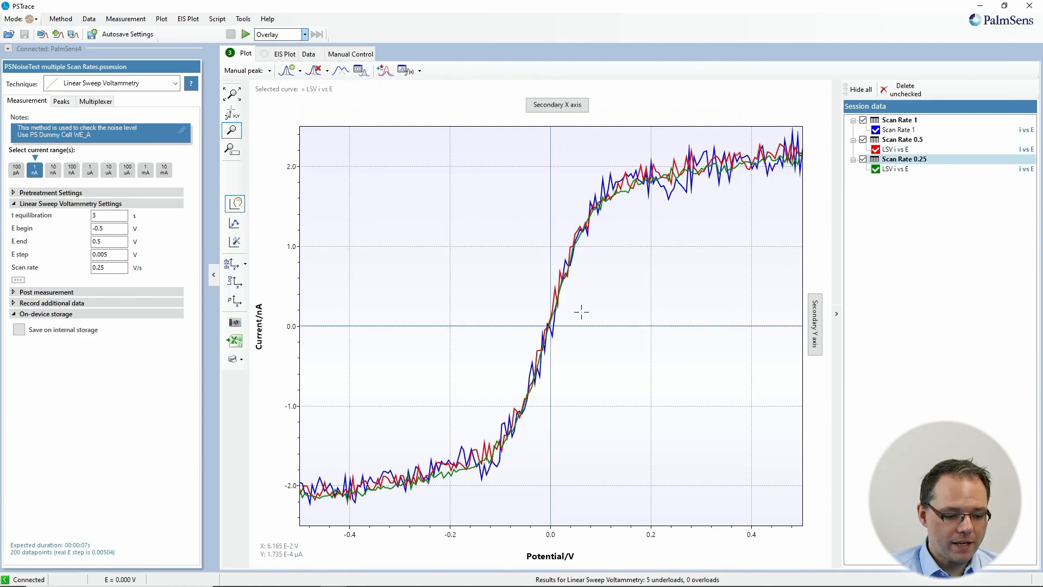